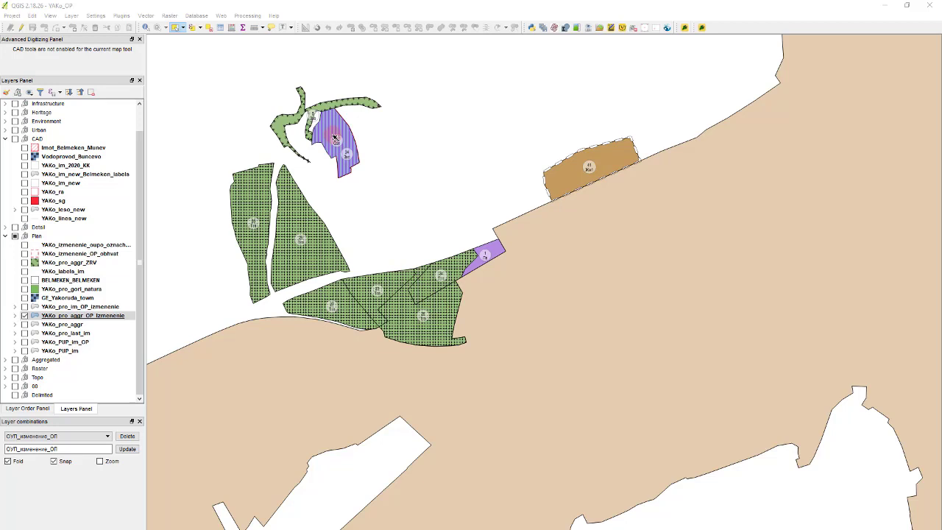
# Select the six dotted green zone polygons in the YAKo_pro_aggr_OP_Izmenenie layer.
pyautogui.click(78, 315)
pyautogui.moveTo(204, 217); pyautogui.dragTo(388, 250)
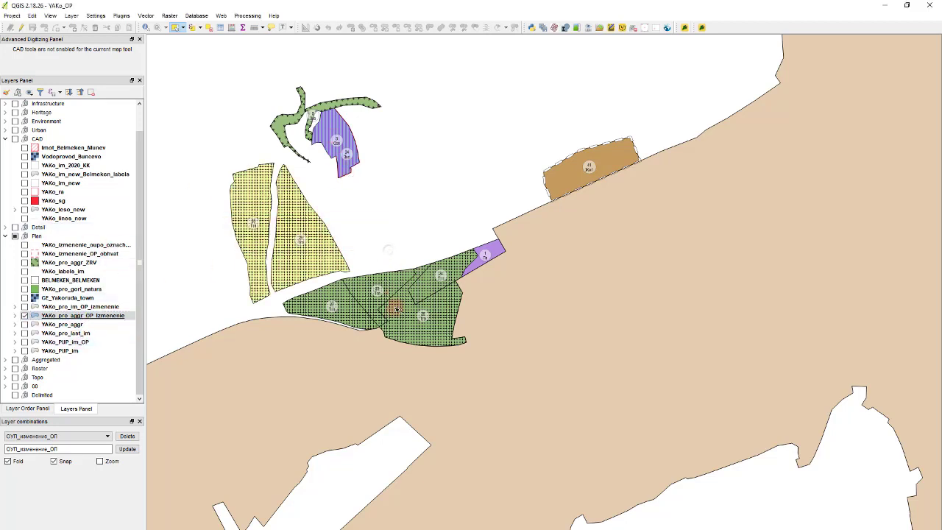
pyautogui.keyDown('ctrl'); pyautogui.click(436, 320); pyautogui.keyUp('ctrl')
pyautogui.keyDown('ctrl'); pyautogui.click(440, 273); pyautogui.keyUp('ctrl')
pyautogui.keyDown('ctrl'); pyautogui.click(363, 284); pyautogui.keyUp('ctrl')
pyautogui.keyDown('ctrl'); pyautogui.click(334, 315); pyautogui.keyUp('ctrl')
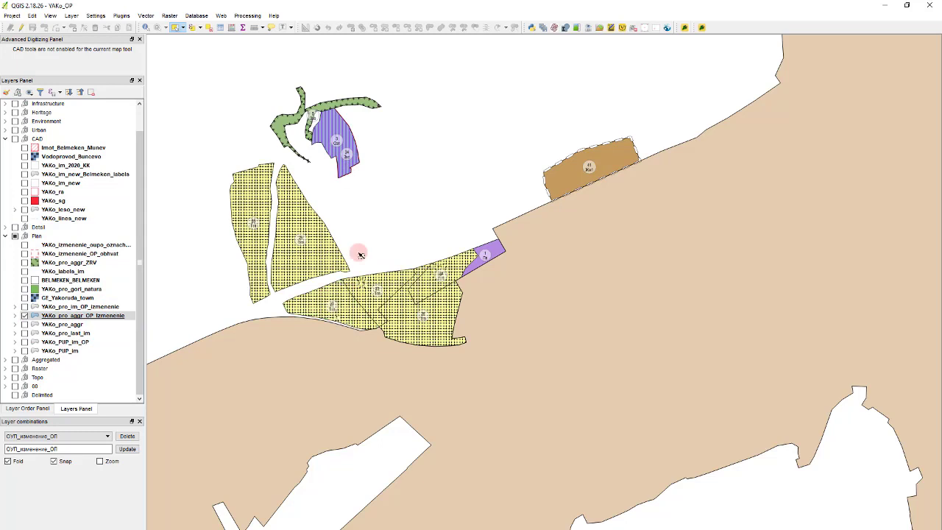
# Convert the selected polygons of YAKo_pro_aggr_OP_Izmenenie to a temporary line layer with Polygons to lines.
pyautogui.click(145, 14)
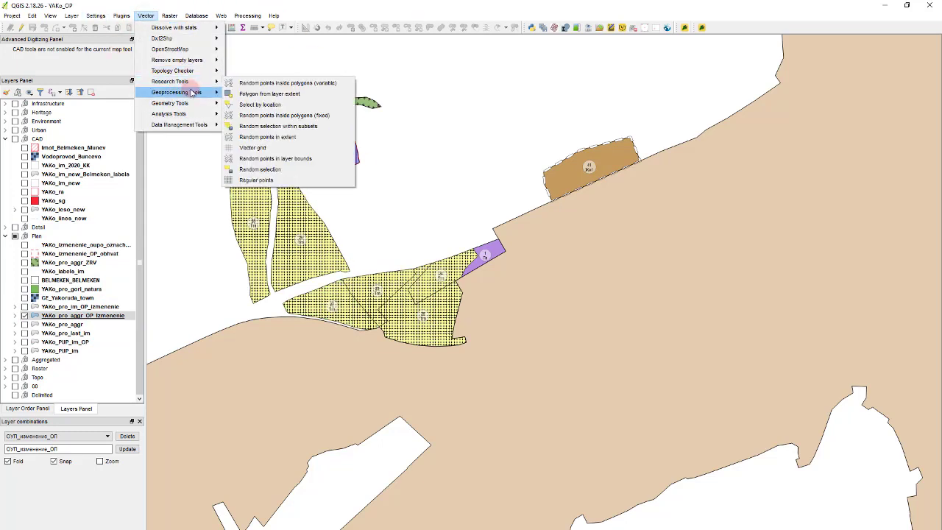
pyautogui.moveTo(197, 108)
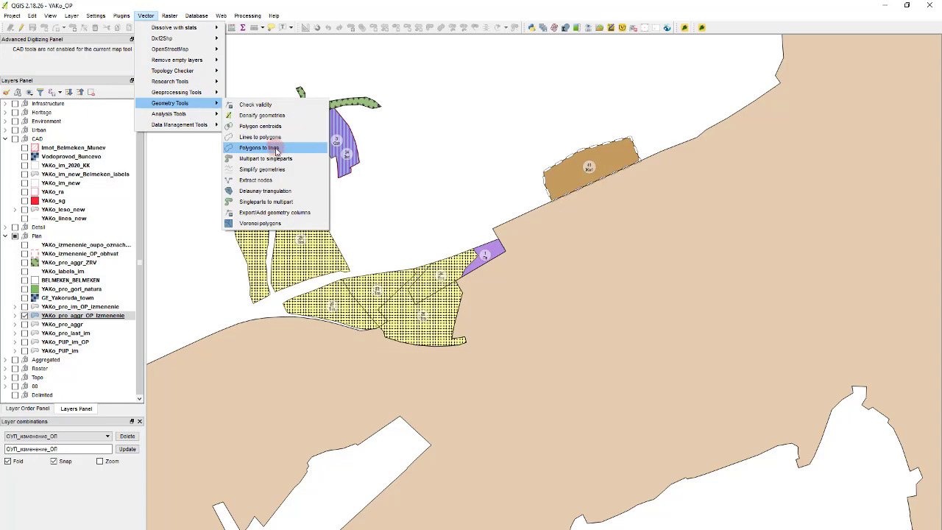
pyautogui.click(277, 150)
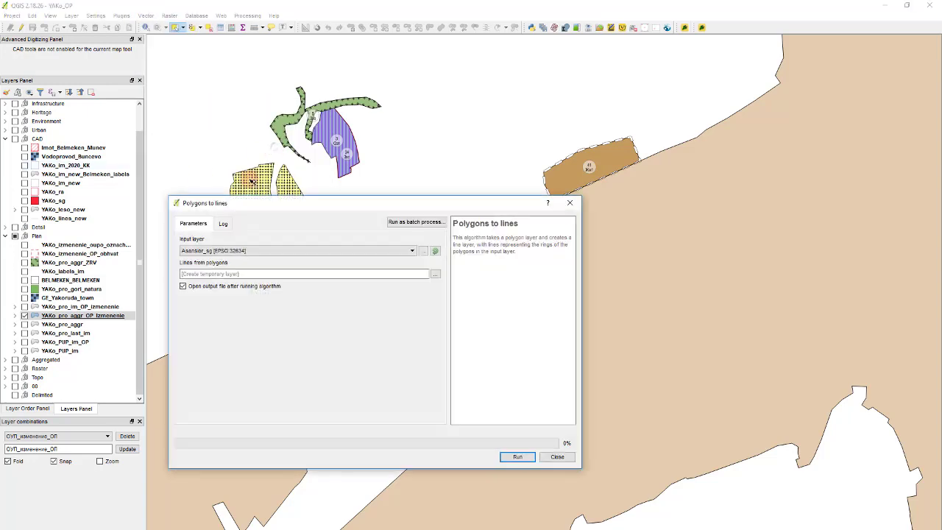
pyautogui.click(255, 249)
pyautogui.scroll(-10, 263, 292)
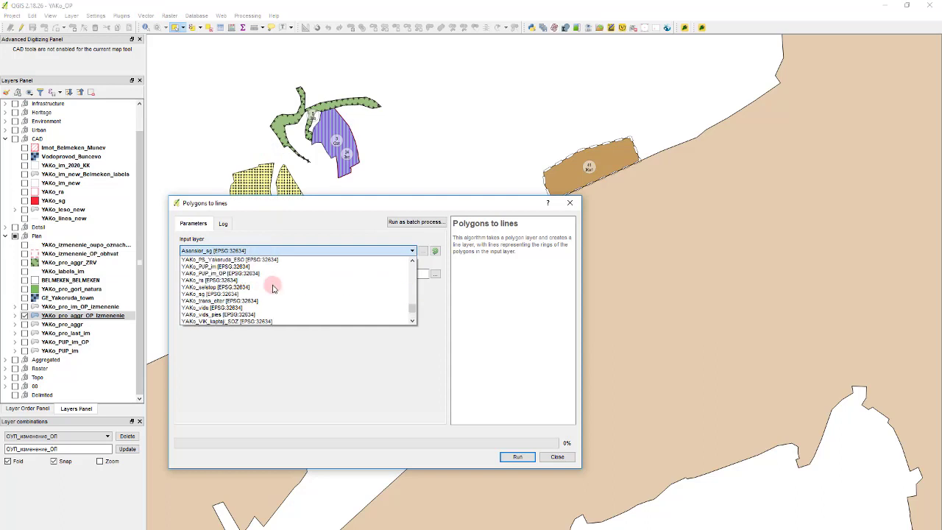
pyautogui.scroll(5, 250, 308)
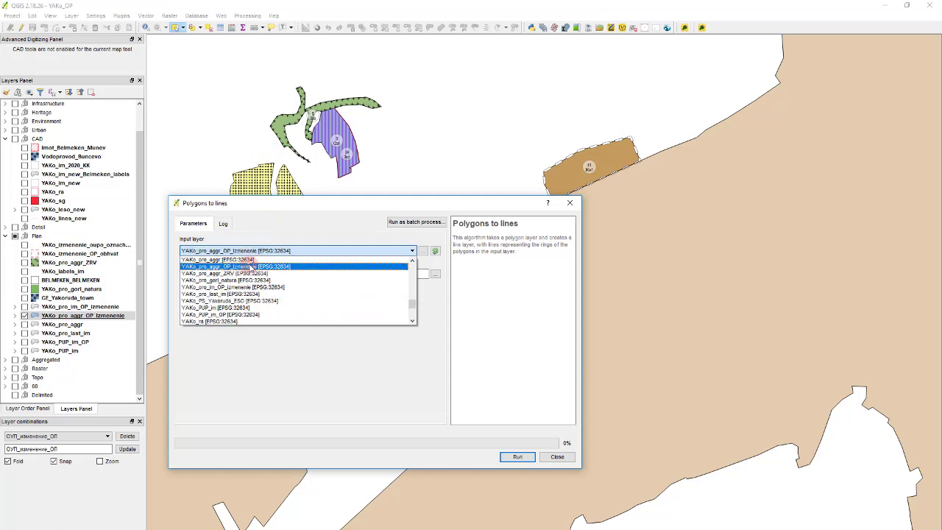
pyautogui.click(250, 263)
pyautogui.click(517, 456)
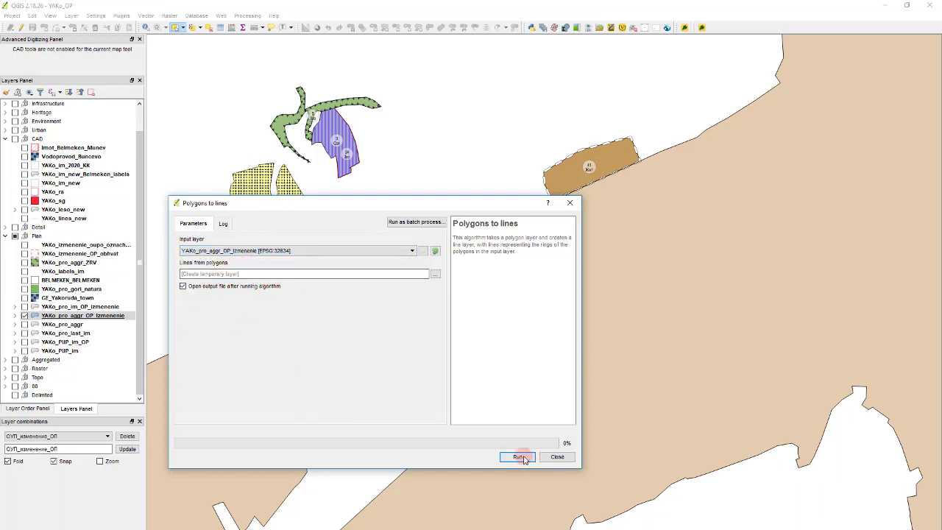
# Show only the Lines from polygons layer and choose the DWG folder as the destination for its AutoCAD DXF export.
pyautogui.click(23, 324)
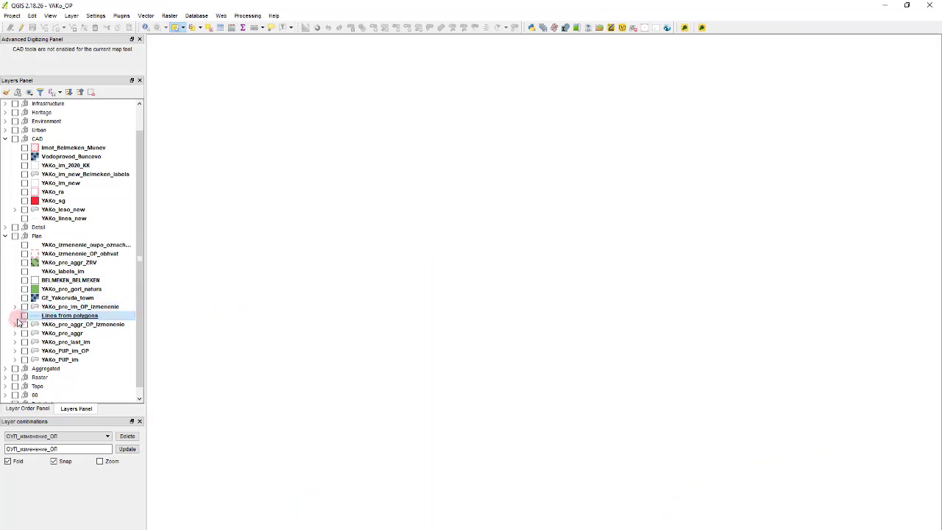
pyautogui.click(24, 315)
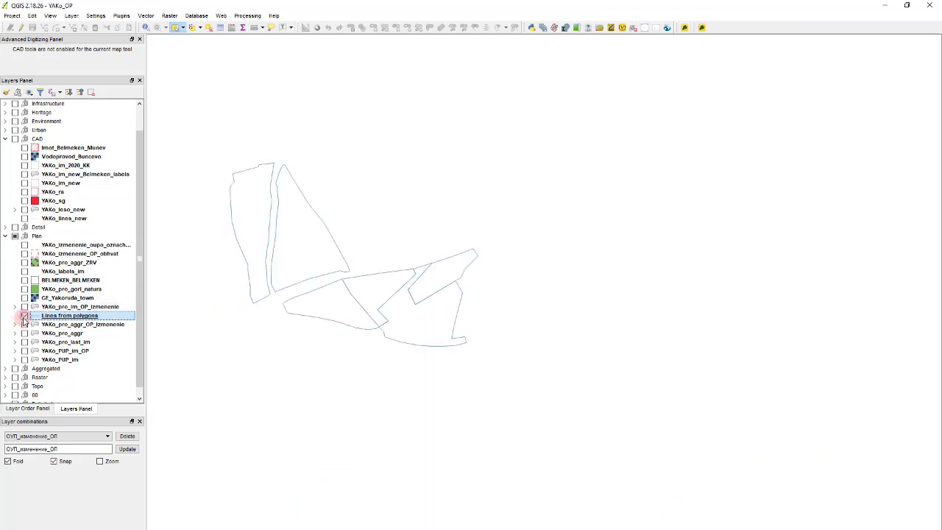
pyautogui.rightClick(100, 317)
pyautogui.click(168, 434)
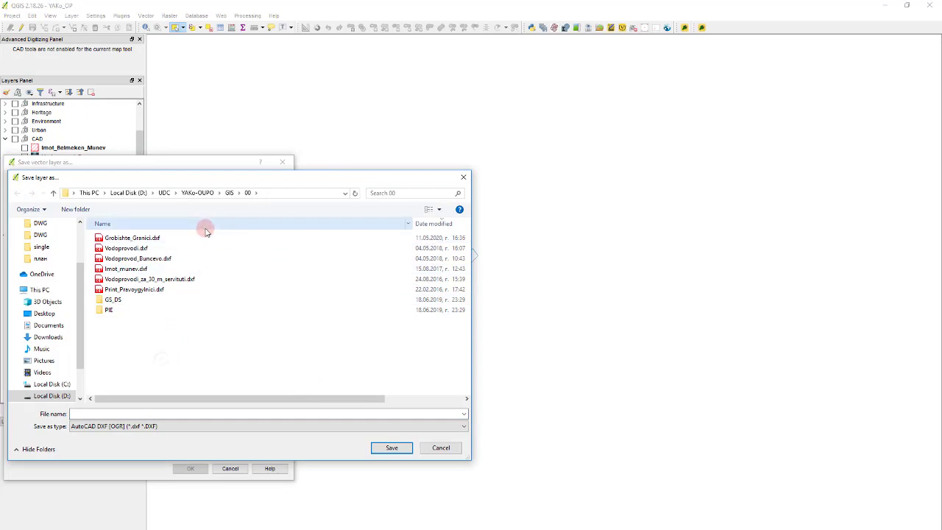
pyautogui.scroll(1, 53, 260)
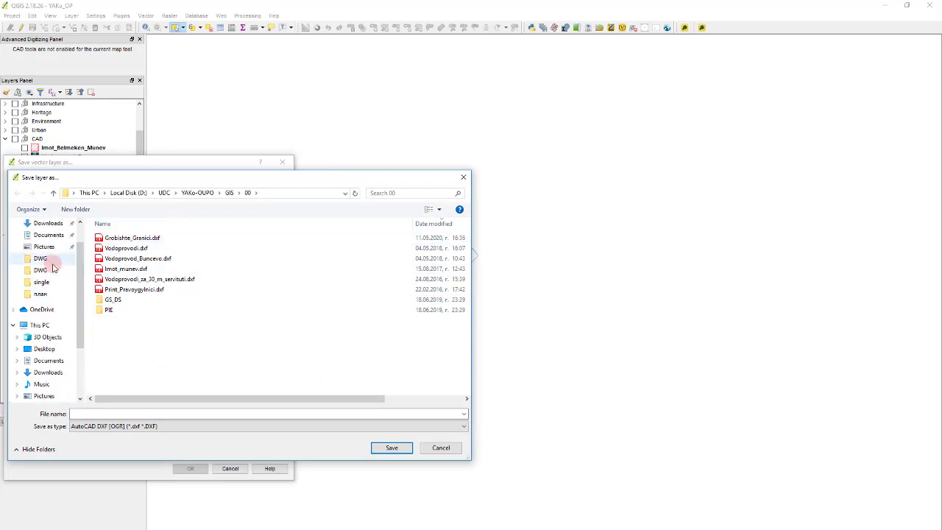
pyautogui.click(41, 258)
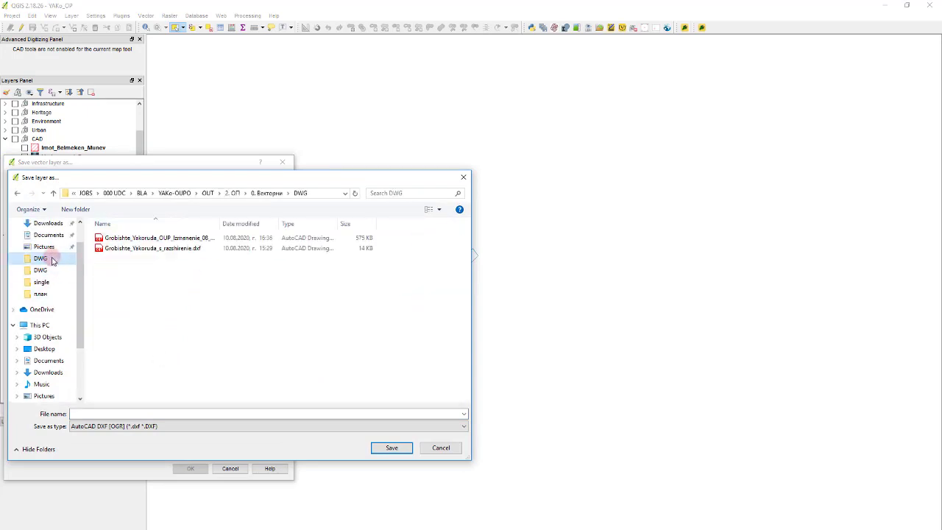
# Name the DXF file 00_Boundary_Zones and export the line layer to it.
pyautogui.click(169, 416)
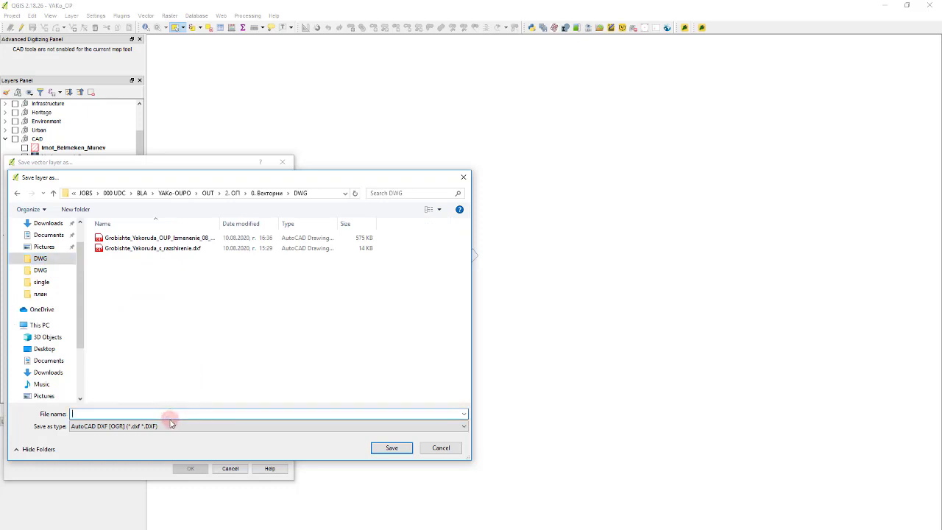
pyautogui.write('G')
pyautogui.press('BackSpace')
pyautogui.write('00_Boundary_Z')
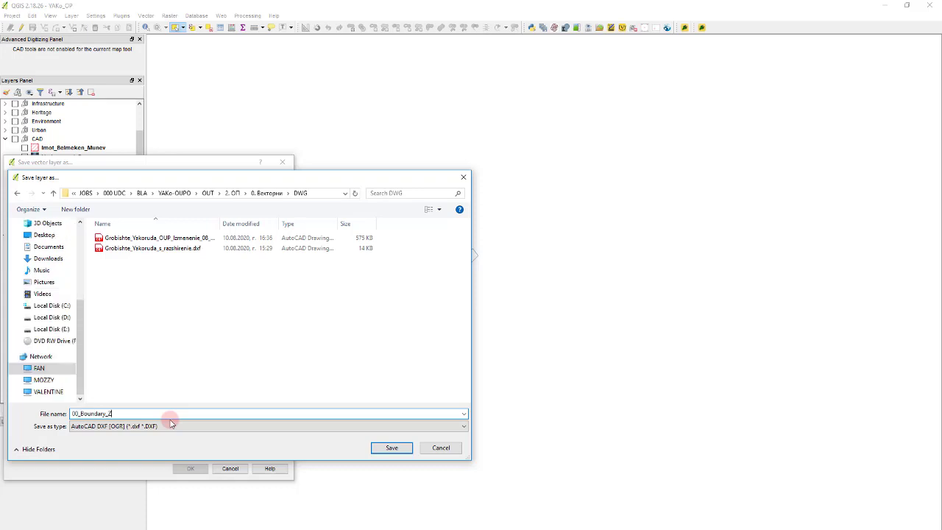
pyautogui.write('ones')
pyautogui.press('Return')
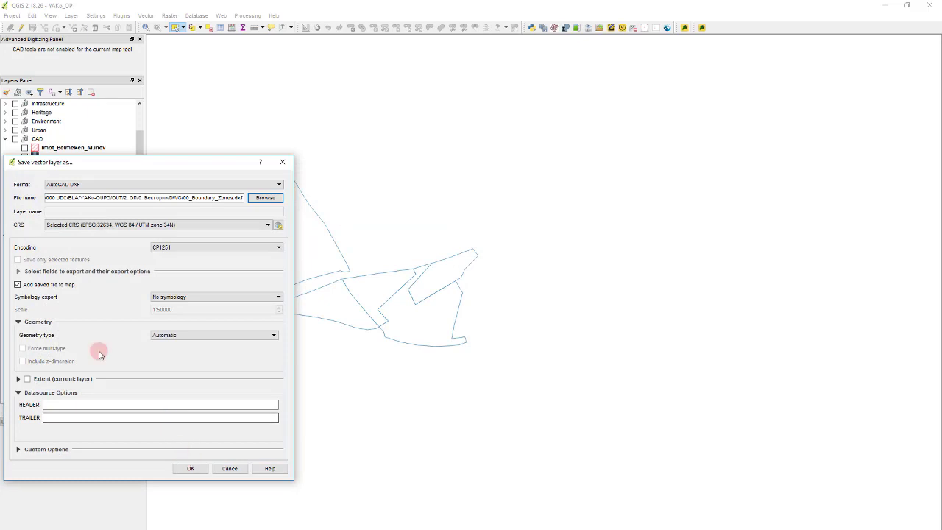
pyautogui.click(189, 468)
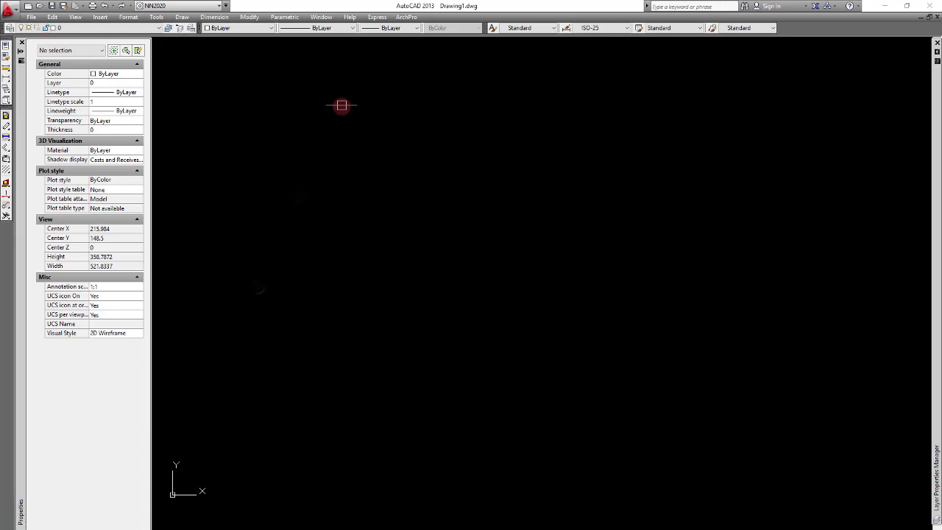
# Switch to AutoCAD, open 00_Boundary_Zones.dxf and view the exported zone outlines.
pyautogui.hotkey('ctrl', 'o')
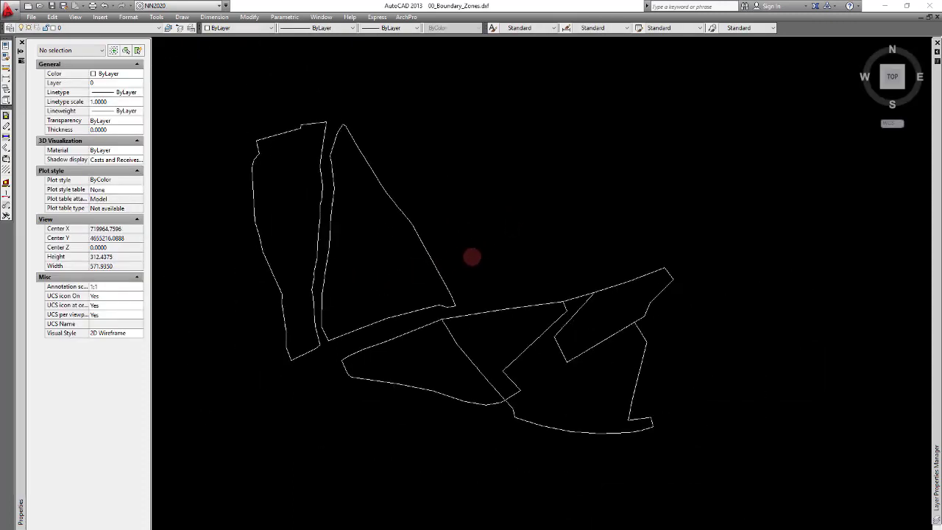
pyautogui.click(591, 363)
pyautogui.click(360, 217)
pyautogui.press('Escape')
pyautogui.scroll(4, 495, 264)
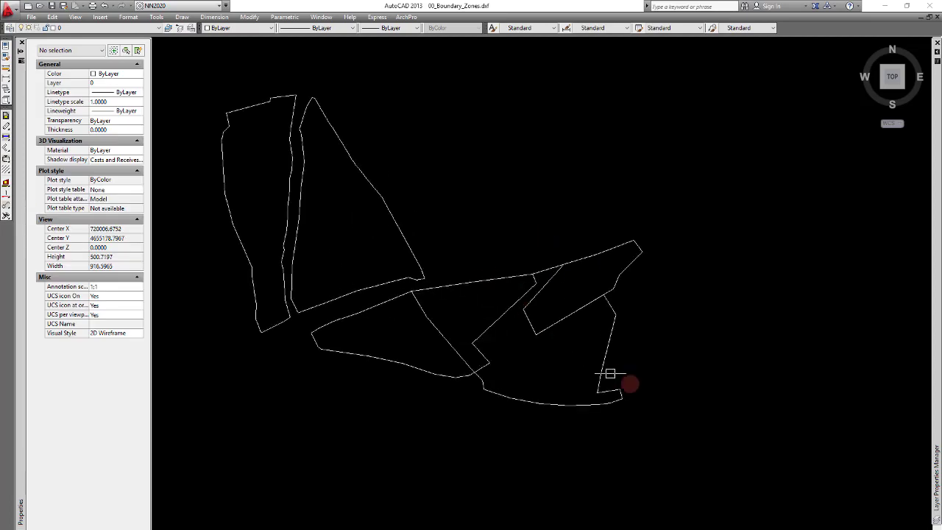
pyautogui.moveTo(683, 400); pyautogui.dragTo(290, 177)
pyautogui.press('Escape')
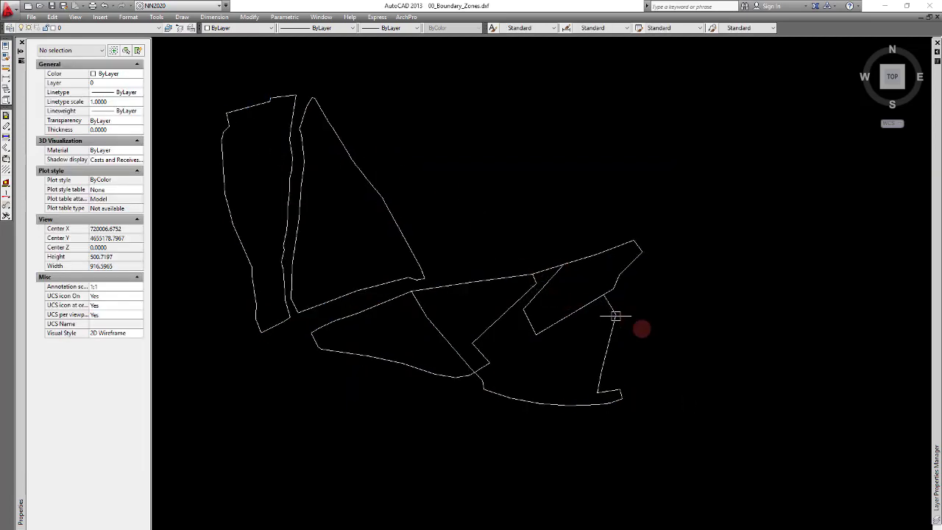
# Try to copy all the zone boundary polylines to the clipboard.
pyautogui.moveTo(674, 353); pyautogui.dragTo(244, 145)
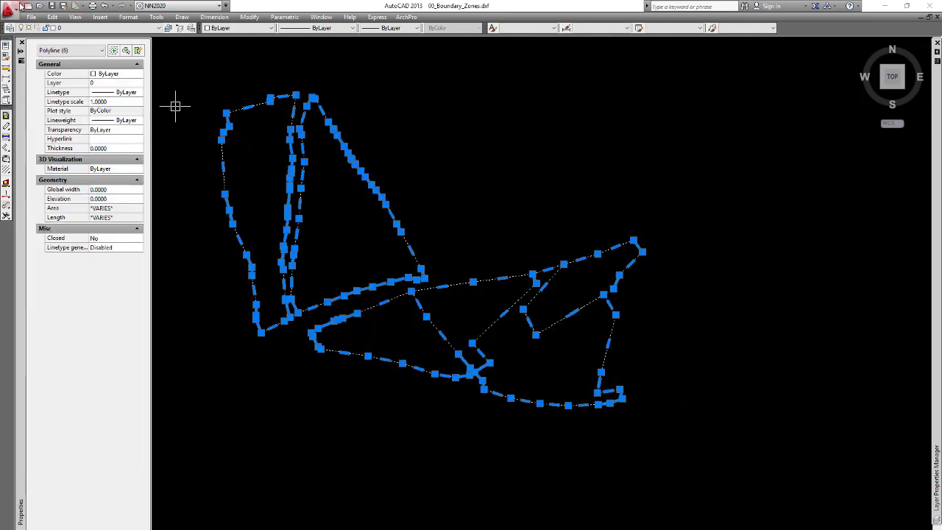
pyautogui.click(51, 16)
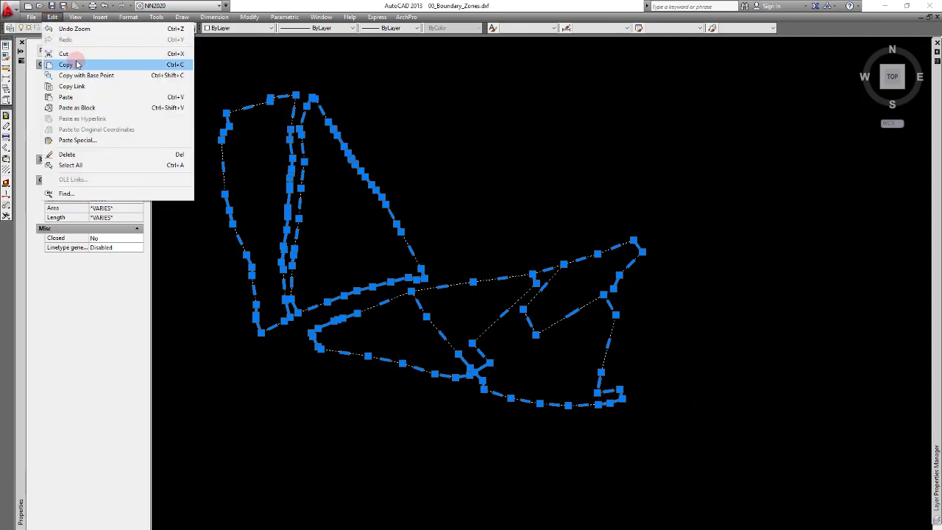
pyautogui.click(86, 66)
pyautogui.click(456, 269)
pyautogui.click(474, 258)
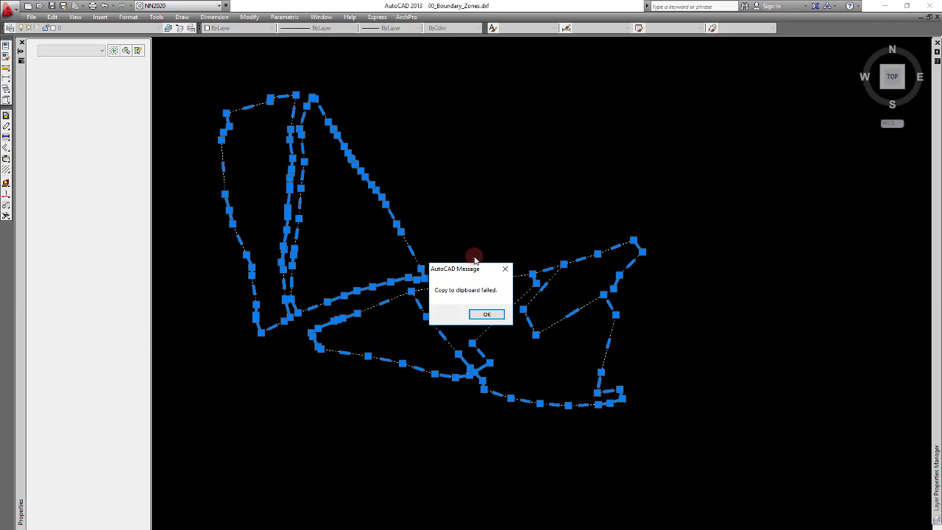
pyautogui.click(486, 314)
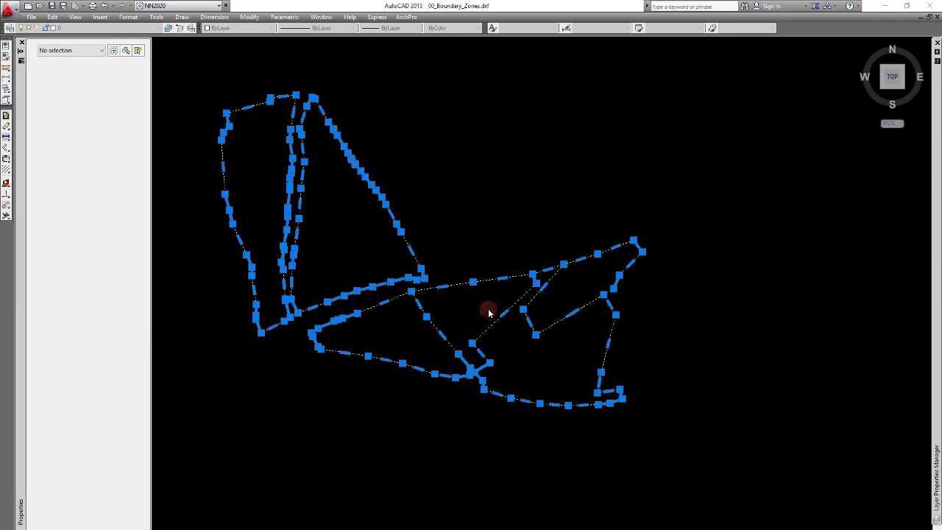
# Try to copy only the polyline of the middle lower zone to the clipboard.
pyautogui.press('Escape')
pyautogui.click(519, 280)
pyautogui.hotkey('ctrl', 'c')
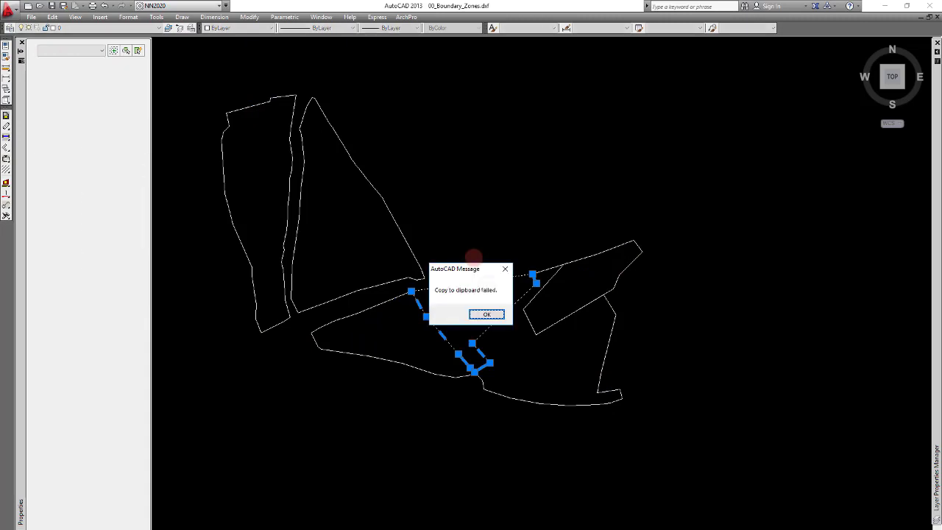
pyautogui.click(502, 315)
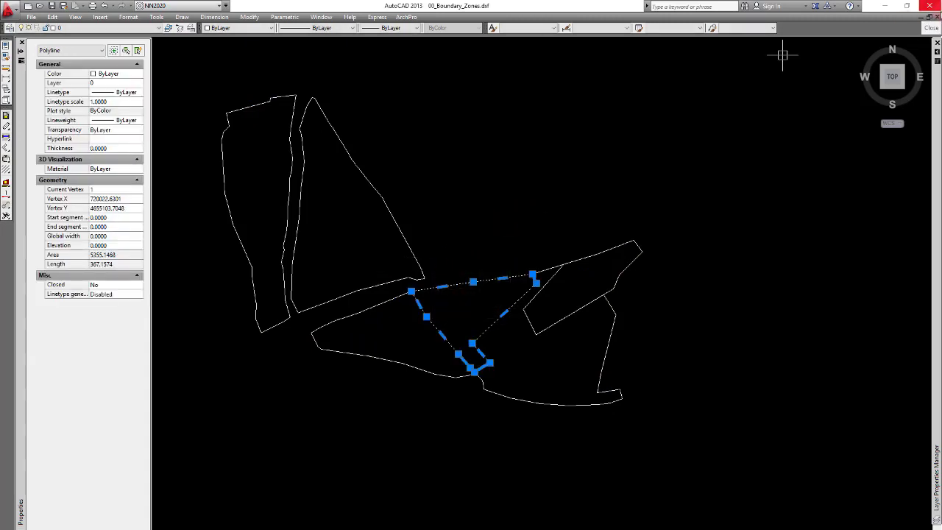
# Close and reopen 00_Boundary_Zones.dxf without saving changes, and try again to copy the large triangular zone outline.
pyautogui.click(937, 18)
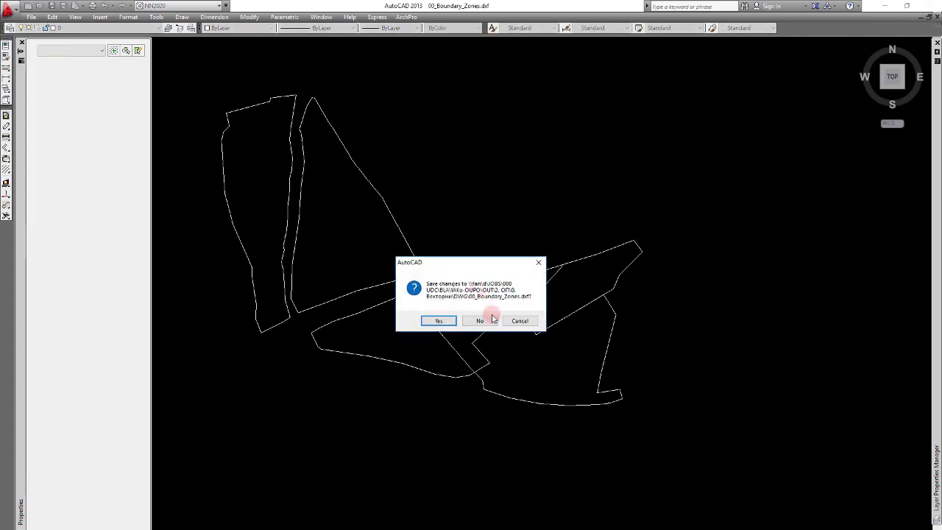
pyautogui.click(487, 319)
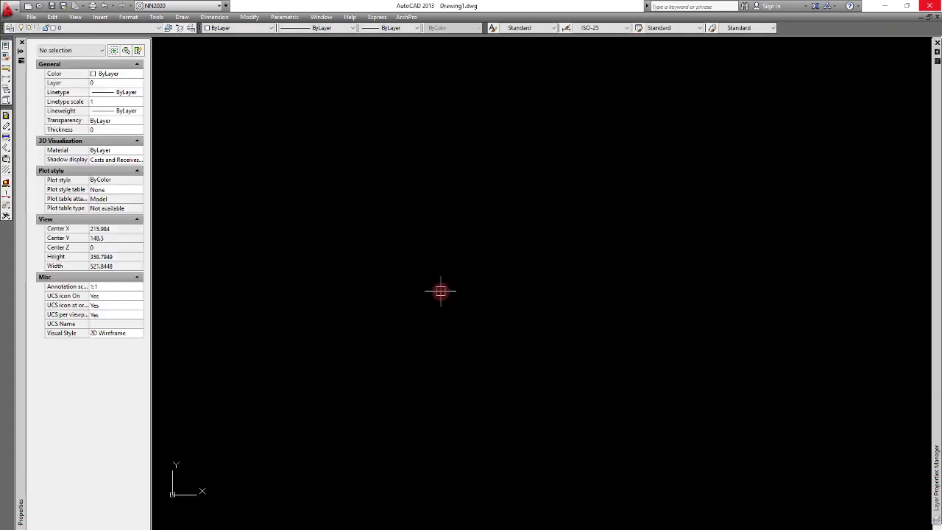
pyautogui.hotkey('ctrl', 'o')
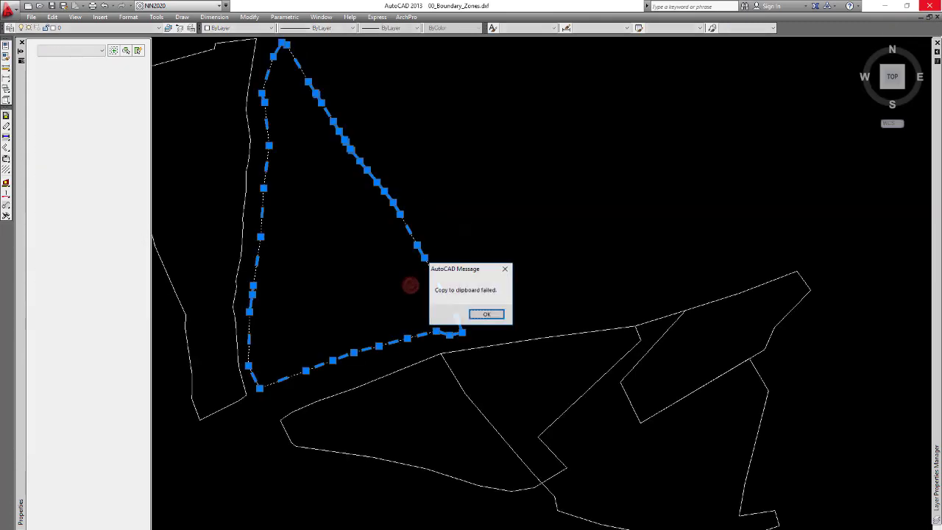
pyautogui.press('Return')
pyautogui.press('Escape')
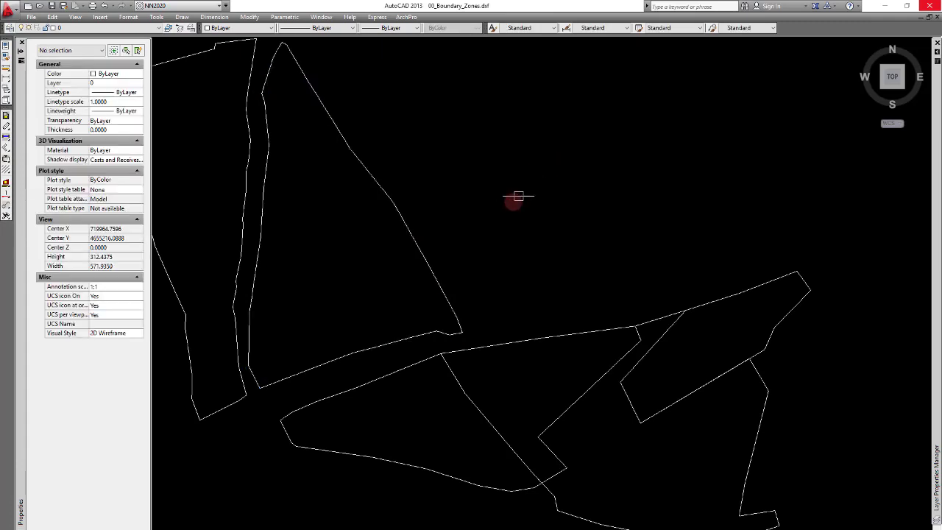
# Create a new drawing from the s.dwt template and look over its site plan, ending back in 00_Boundary_Zones.dxf.
pyautogui.scroll(-4, 512, 187)
pyautogui.scroll(2, 441, 189)
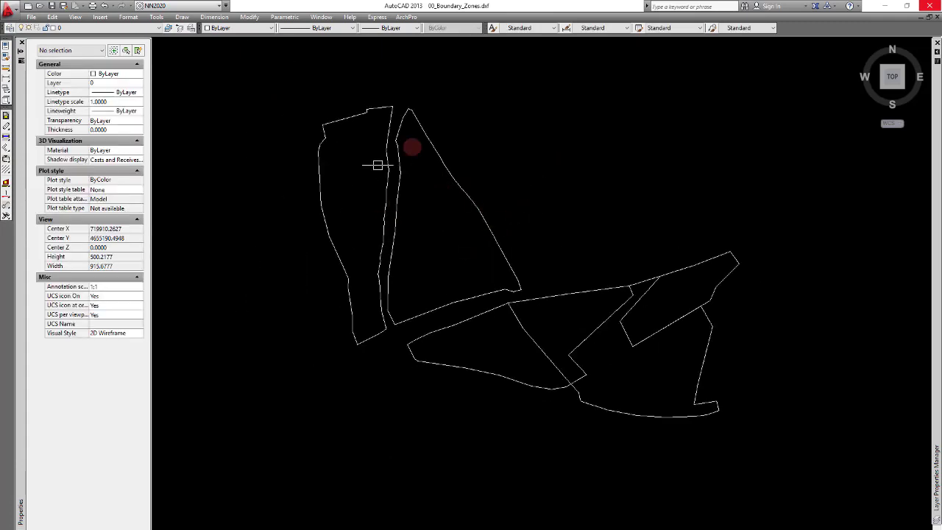
pyautogui.scroll(-3, 566, 272)
pyautogui.scroll(3, 446, 242)
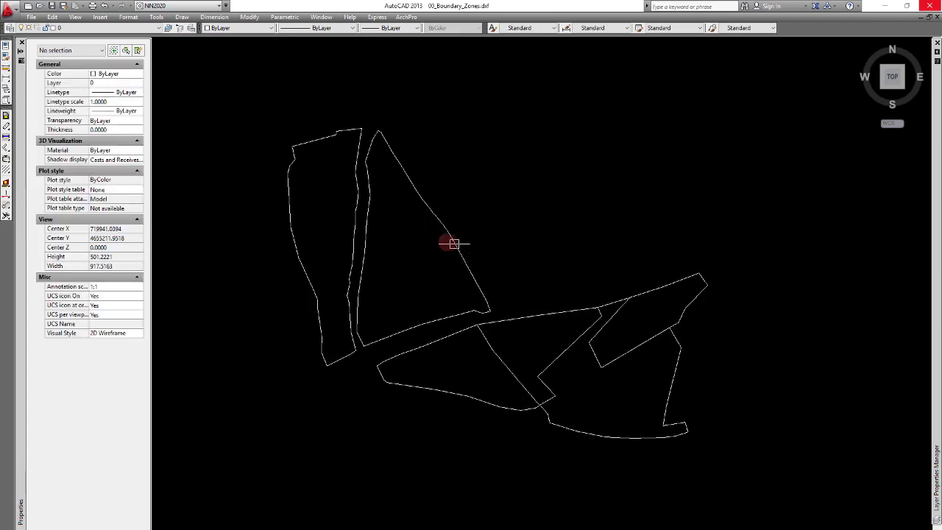
pyautogui.click(53, 16)
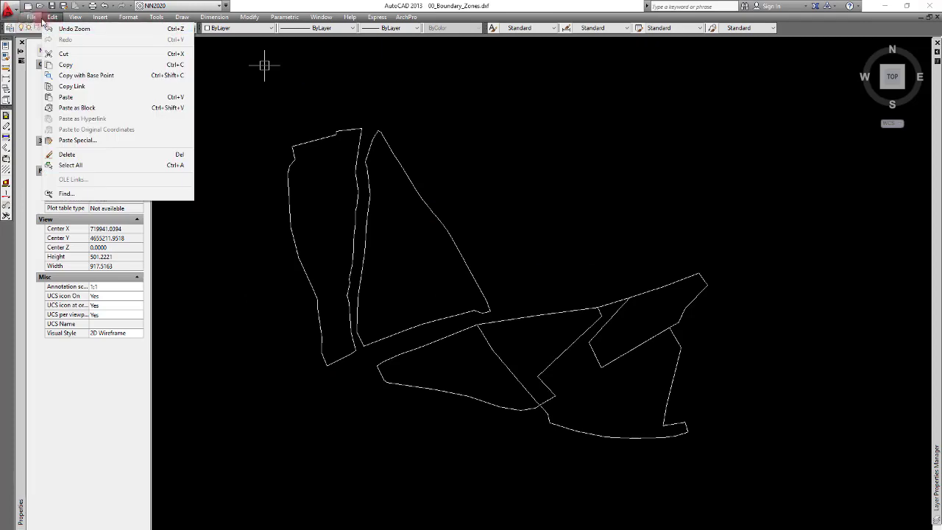
pyautogui.click(44, 29)
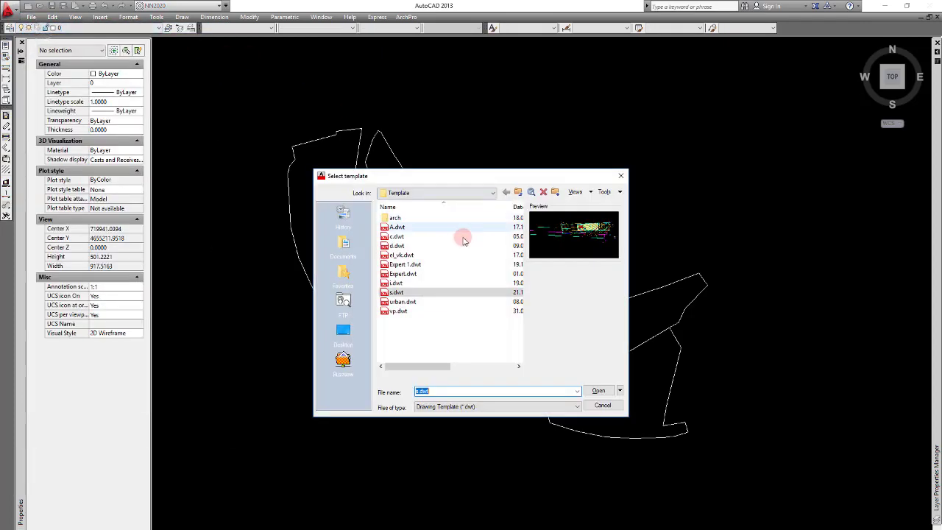
pyautogui.click(414, 292)
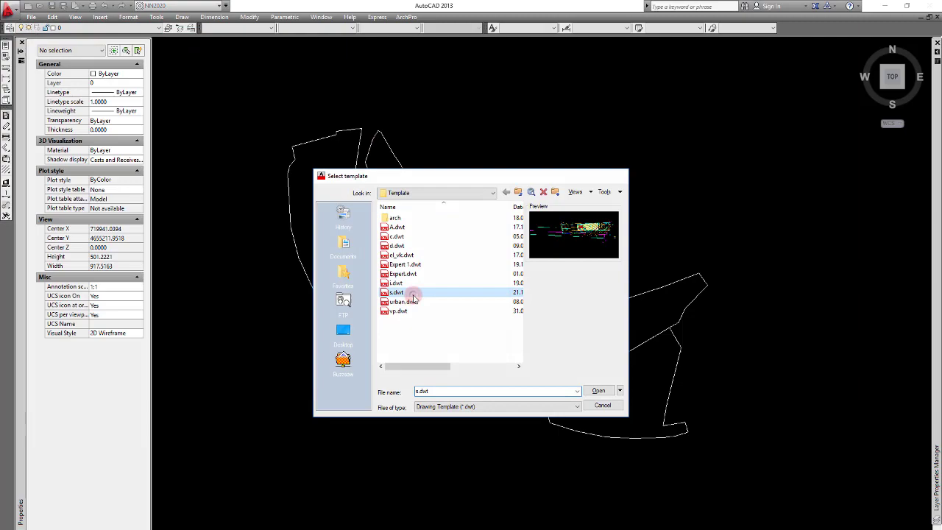
pyautogui.doubleClick(413, 297)
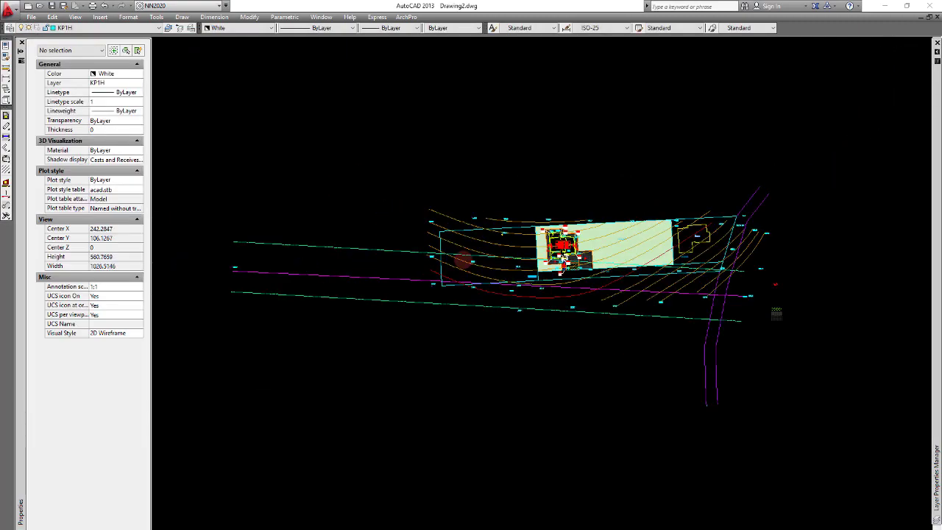
pyautogui.scroll(5, 425, 258)
pyautogui.scroll(-3, 546, 253)
pyautogui.scroll(-2, 490, 234)
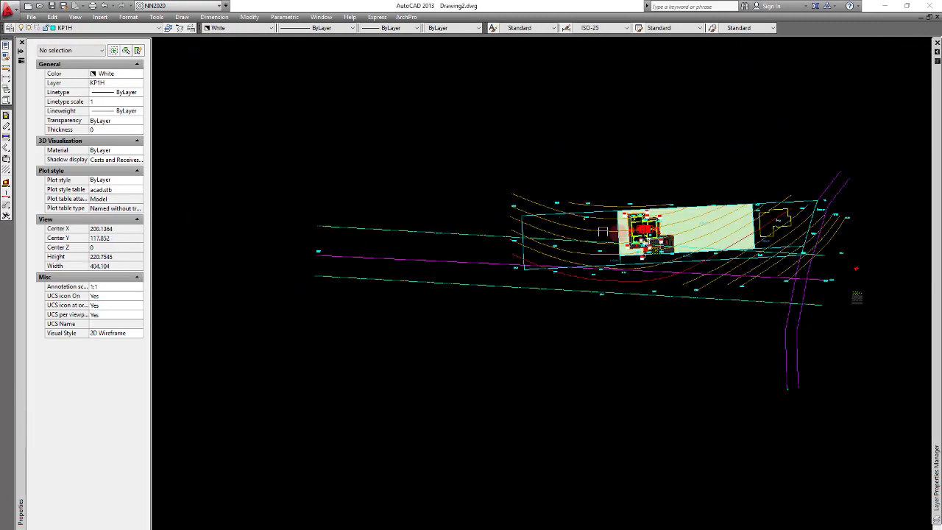
pyautogui.scroll(5, 815, 259)
pyautogui.scroll(-3, 466, 228)
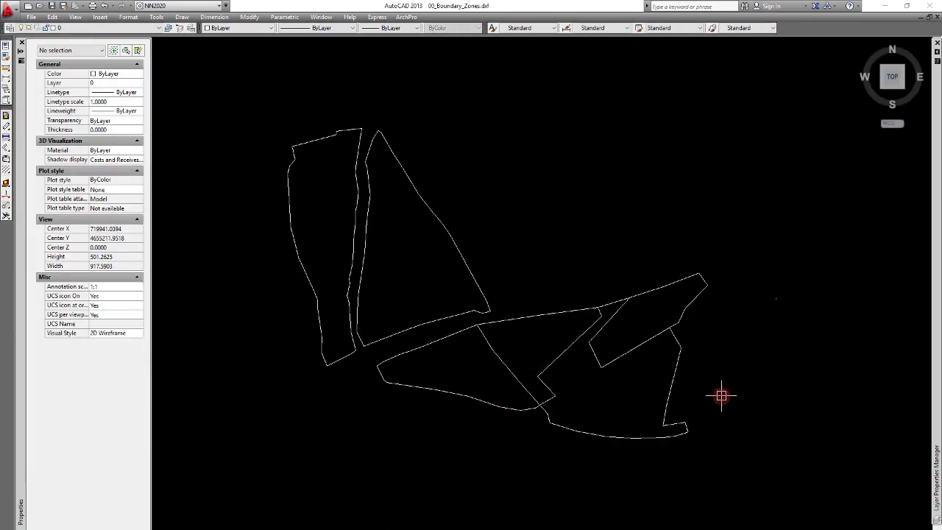
pyautogui.click(778, 476)
pyautogui.click(281, 143)
pyautogui.press('Escape')
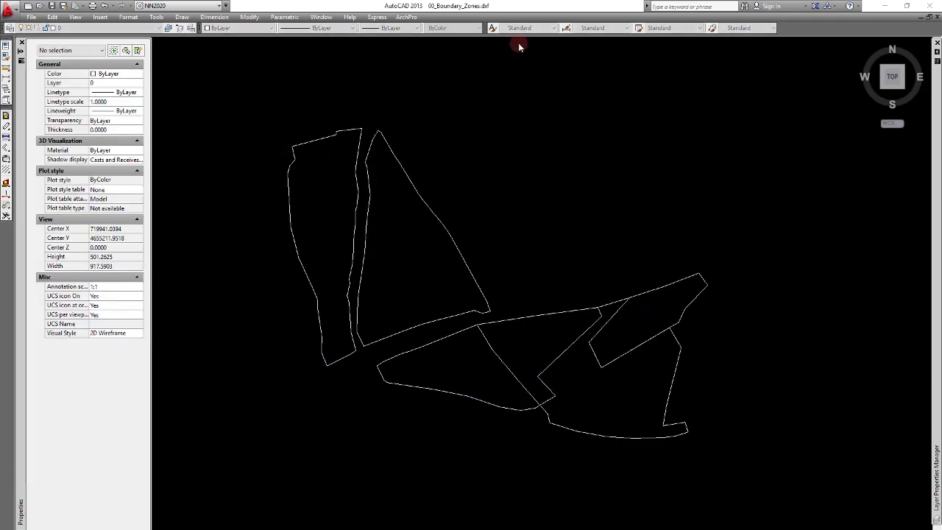
# Define a block named zones_boundary from all the zone outlines, with its base point at the upper tip of the triangular zone.
pyautogui.press('b')
pyautogui.press('Return')
pyautogui.moveTo(469, 197); pyautogui.dragTo(492, 194)
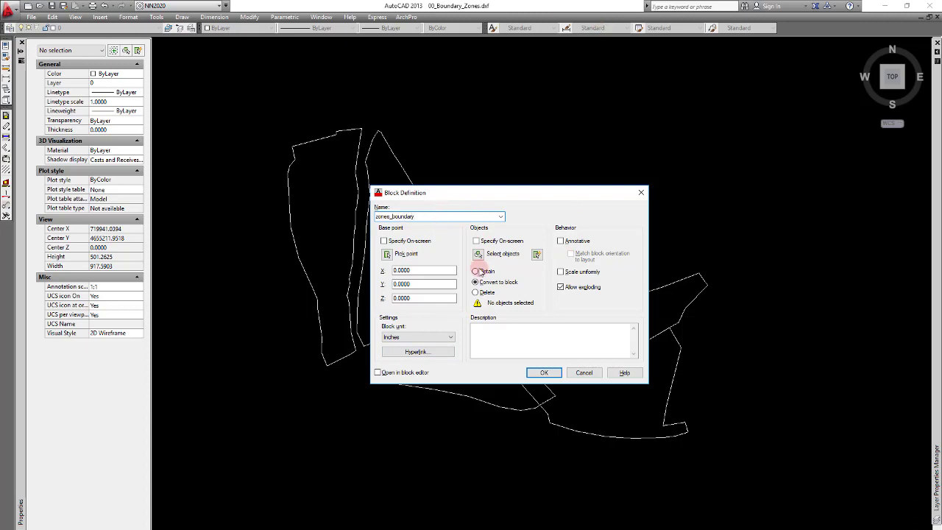
pyautogui.click(477, 253)
pyautogui.click(755, 495)
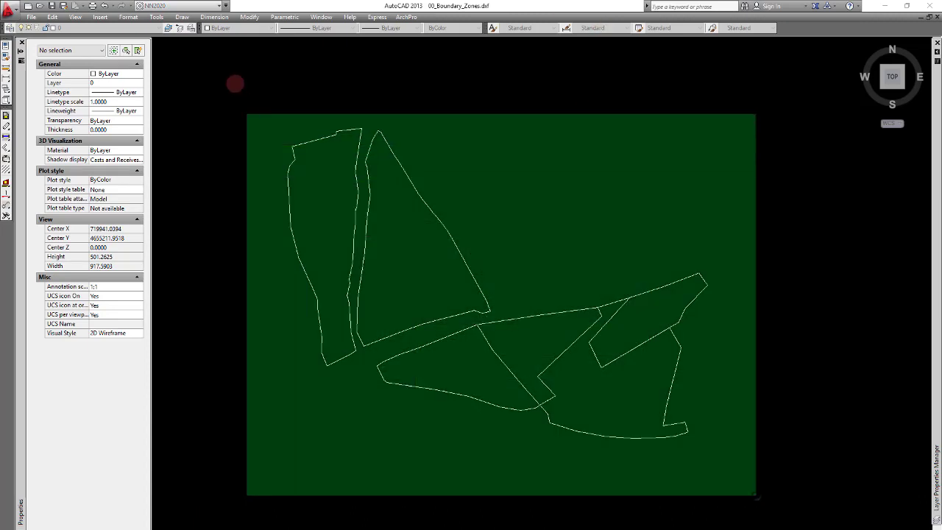
pyautogui.click(221, 63)
pyautogui.press('Return')
pyautogui.click(385, 255)
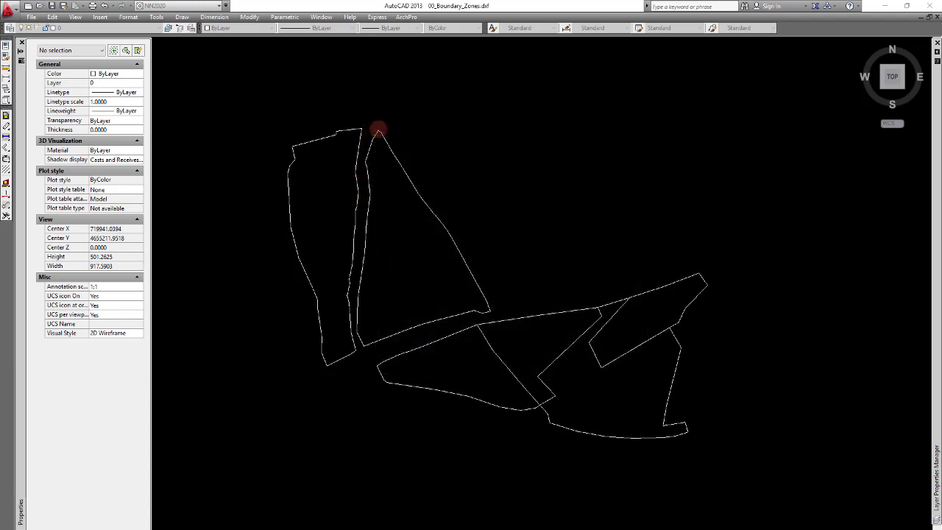
pyautogui.click(378, 131)
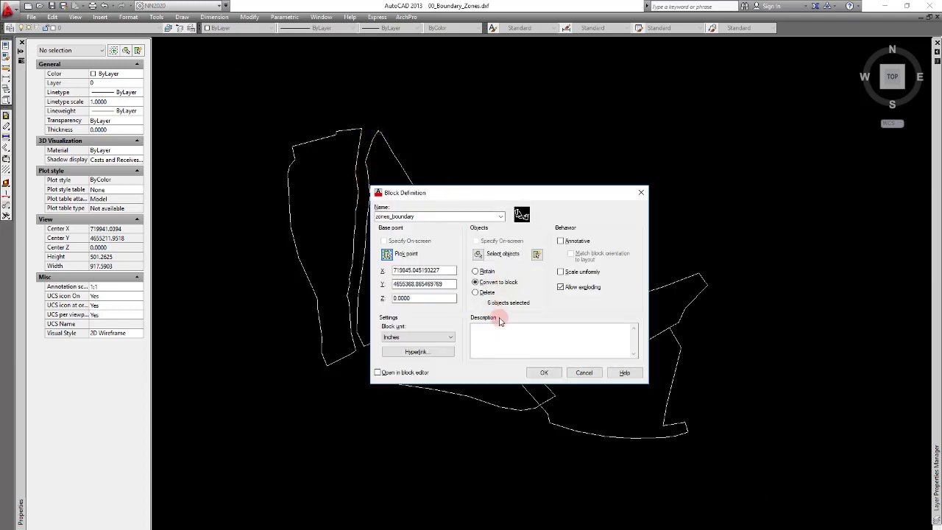
pyautogui.click(543, 372)
# Try to copy the zones_boundary block reference to the clipboard.
pyautogui.scroll(2, 436, 261)
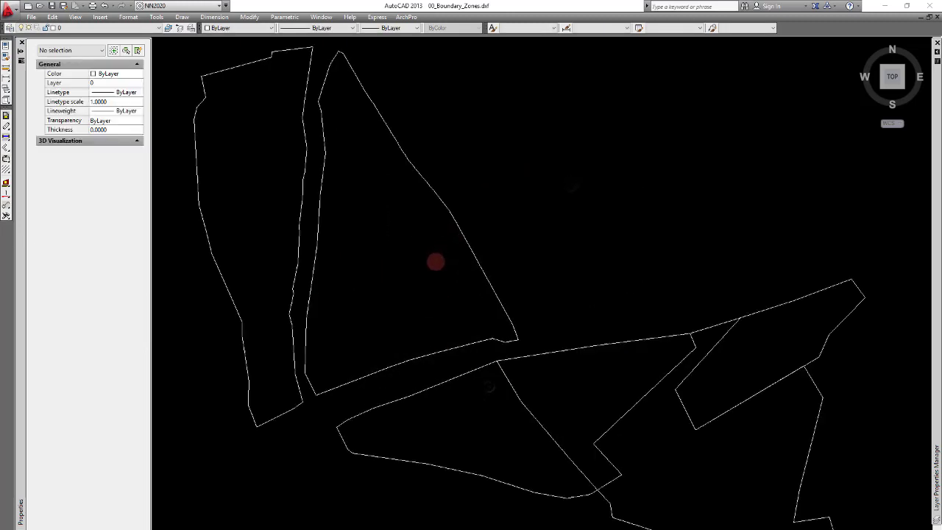
pyautogui.click(536, 167)
pyautogui.click(419, 308)
pyautogui.press('Escape')
pyautogui.click(491, 206)
pyautogui.click(401, 290)
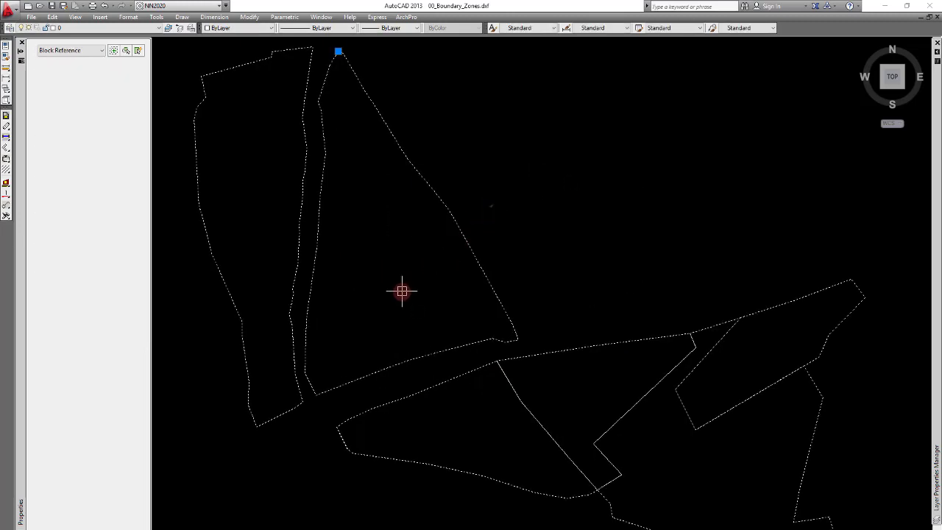
pyautogui.hotkey('ctrl', 'c')
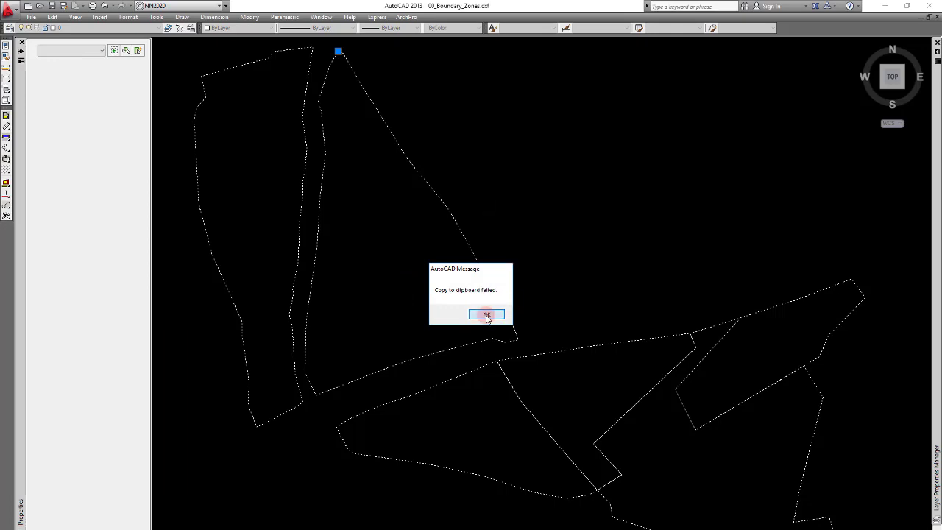
pyautogui.click(486, 318)
pyautogui.press('Escape')
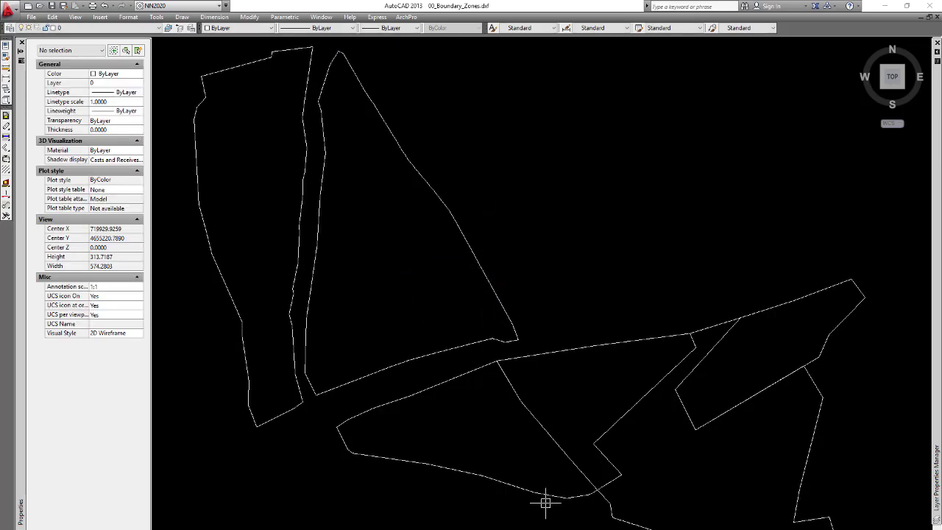
# Switch to Drawing2.dwg, open DesignCenter and find the zones_boundary block among the blocks of 00_Boundary_Zones.dxf.
pyautogui.hotkey('ctrl', 'Tab')
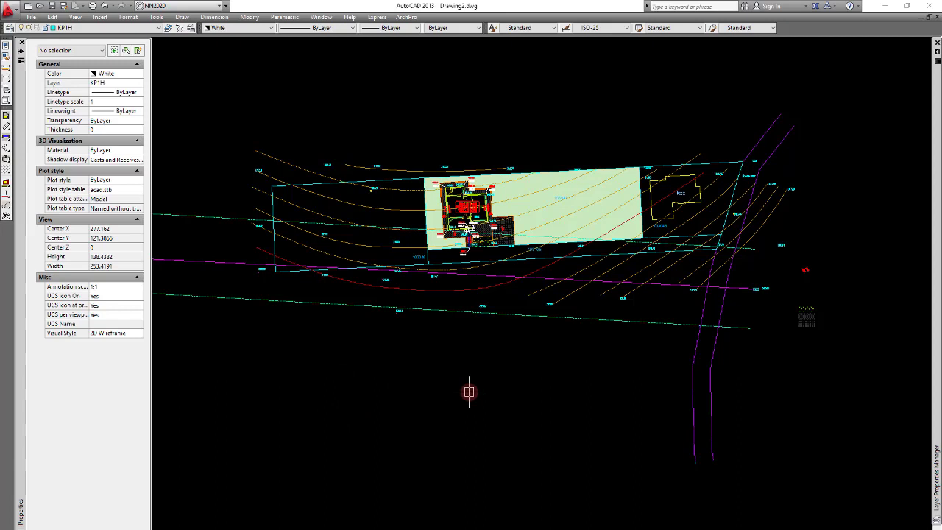
pyautogui.hotkey('ctrl', '2')
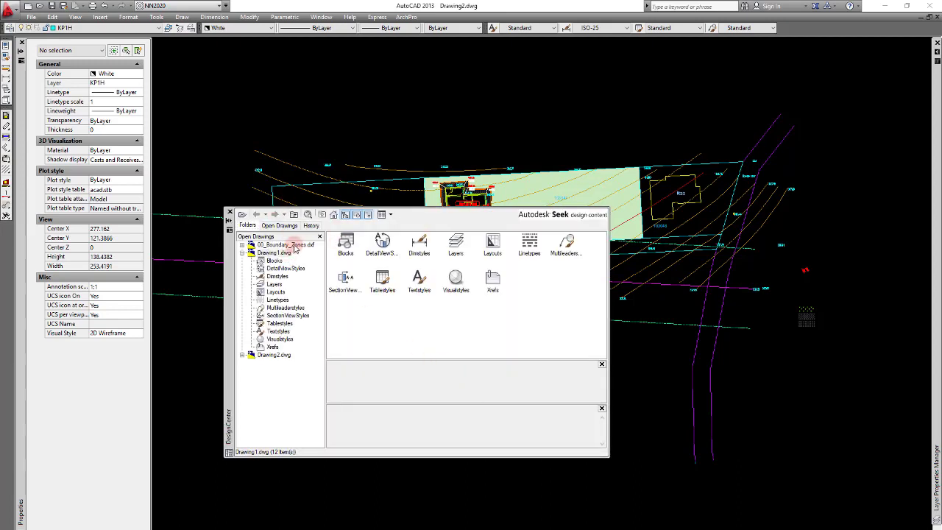
pyautogui.click(279, 245)
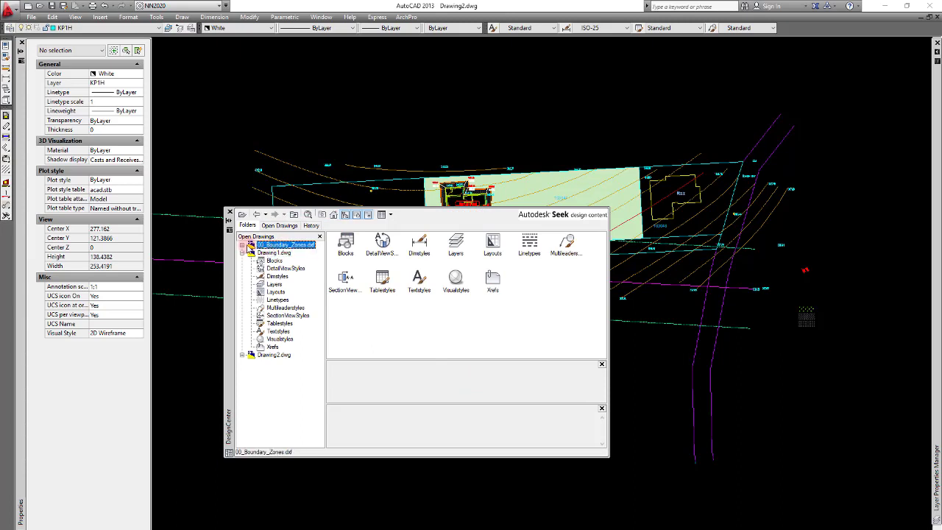
pyautogui.click(243, 245)
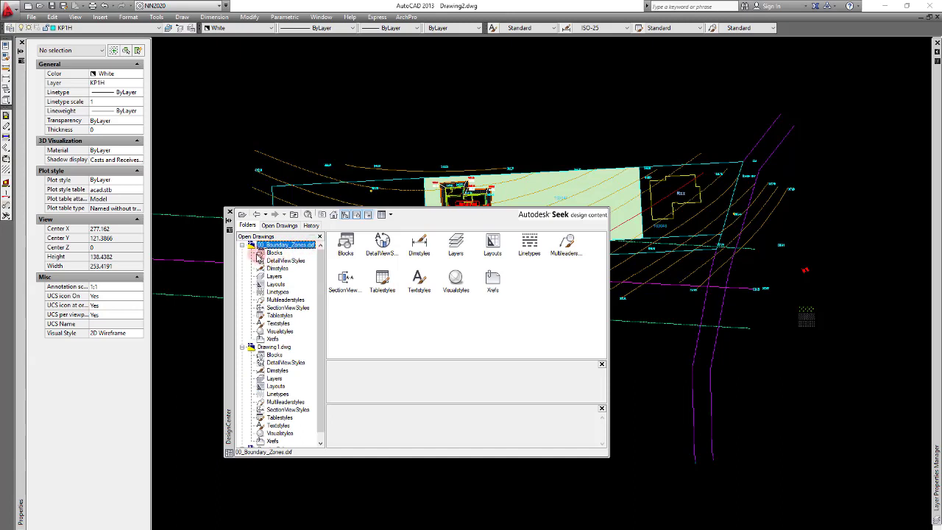
pyautogui.click(261, 253)
pyautogui.click(343, 240)
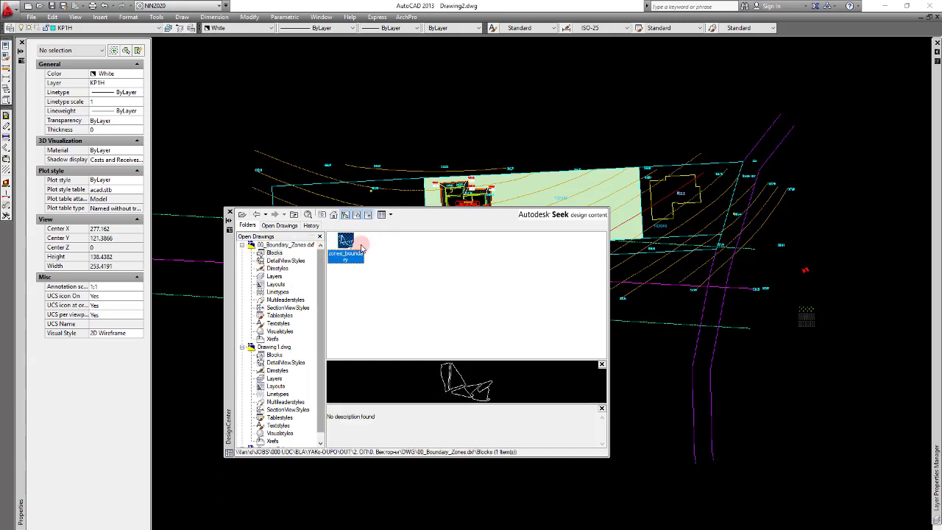
# Insert the zones_boundary block below and right of the template's site plan, and close DesignCenter.
pyautogui.rightClick(347, 241)
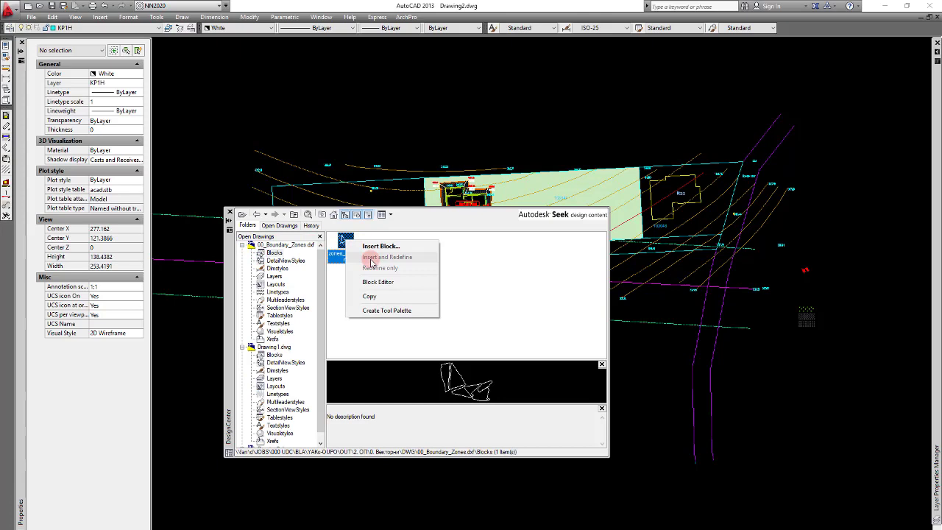
pyautogui.click(379, 247)
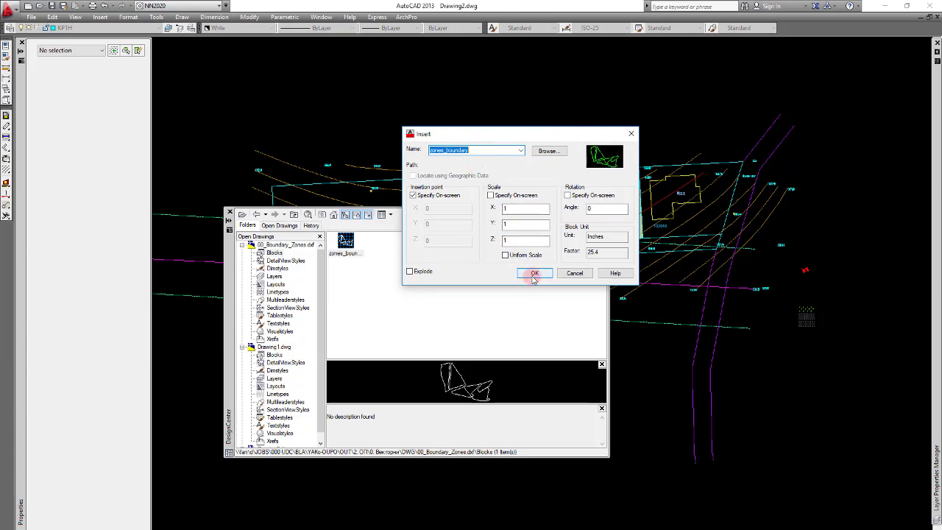
pyautogui.click(534, 275)
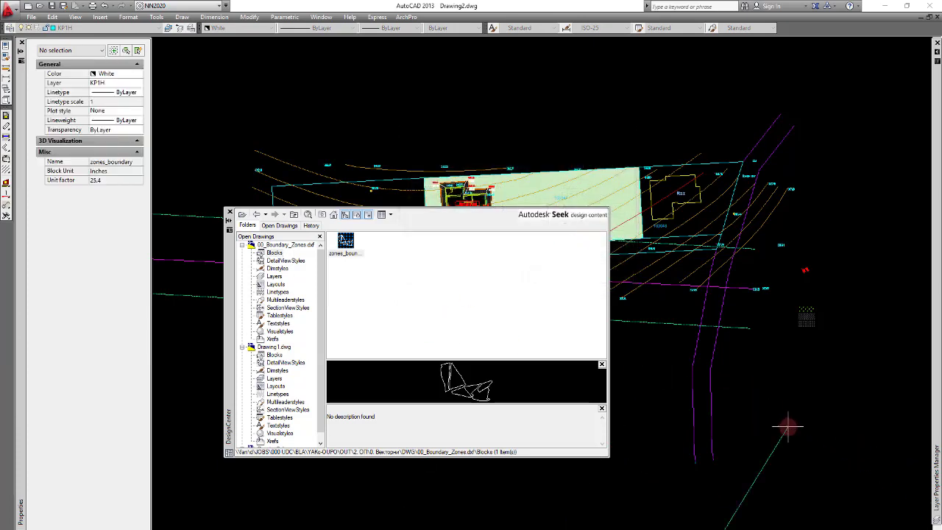
pyautogui.click(817, 447)
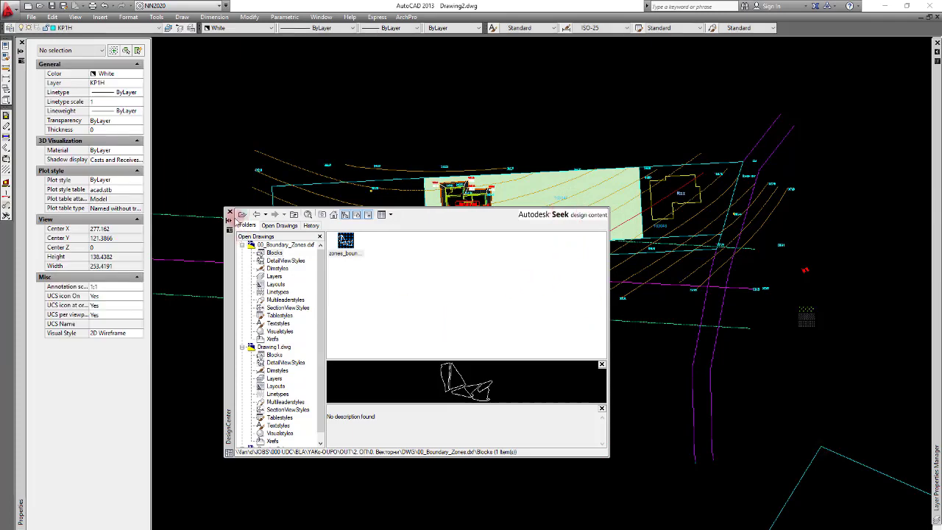
pyautogui.click(229, 213)
# Move the oversized zones_boundary block up and to the right, clear of the site plan.
pyautogui.scroll(-6, 404, 250)
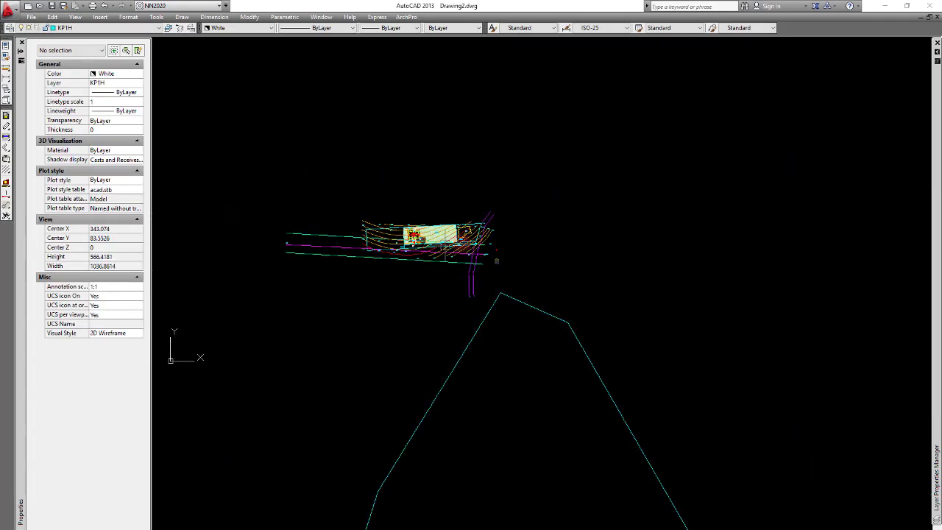
pyautogui.scroll(3, 563, 335)
pyautogui.scroll(-5, 492, 292)
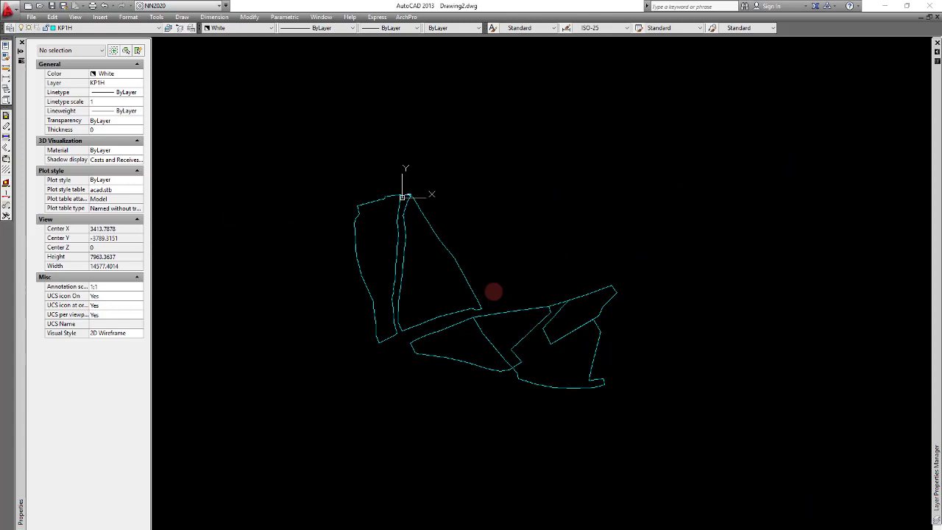
pyautogui.click(460, 360)
pyautogui.moveTo(457, 325); pyautogui.dragTo(575, 278)
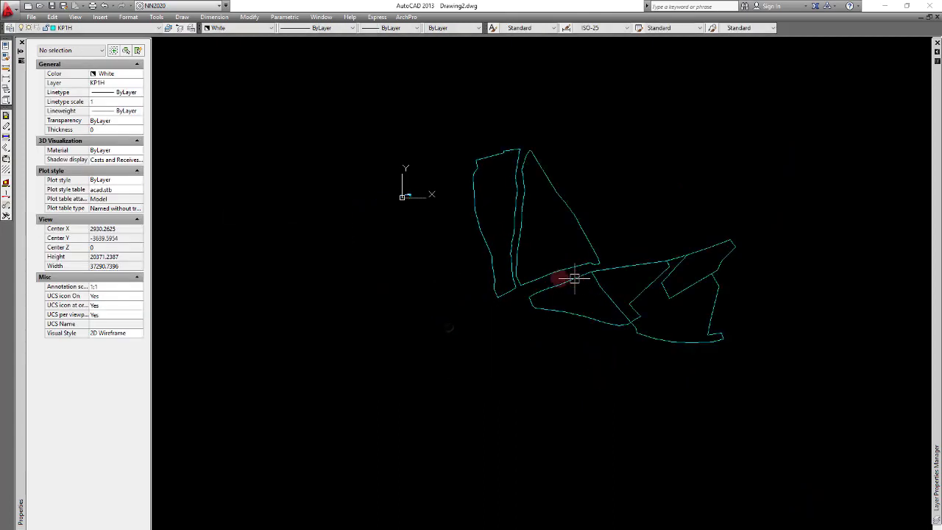
# Scale the zones_boundary block by 0.01 about the upper tip of its triangular zone.
pyautogui.moveTo(610, 206); pyautogui.dragTo(528, 351)
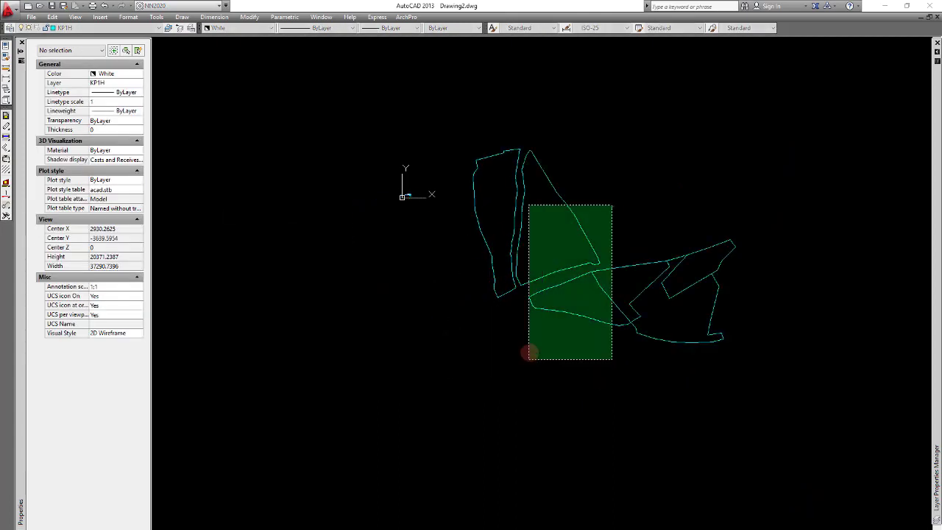
pyautogui.scroll(4, 529, 148)
pyautogui.scroll(5, 526, 152)
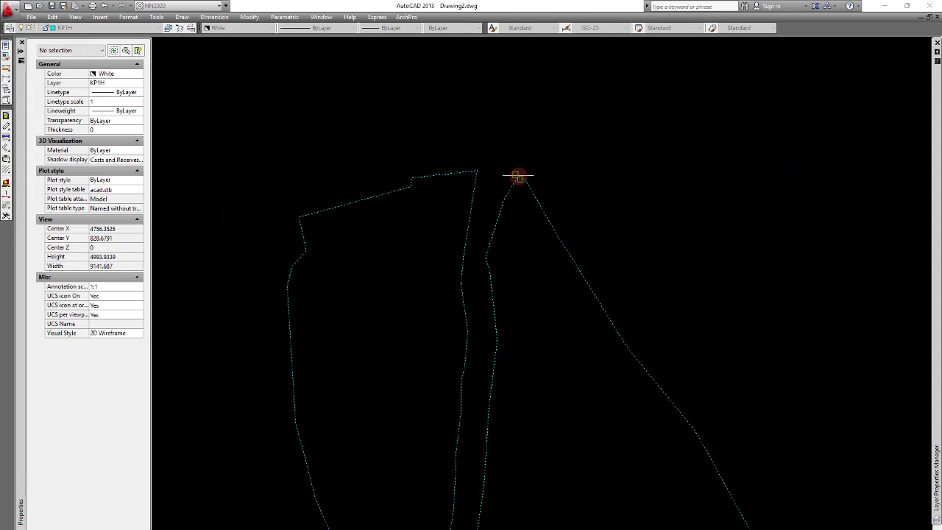
pyautogui.click(518, 177)
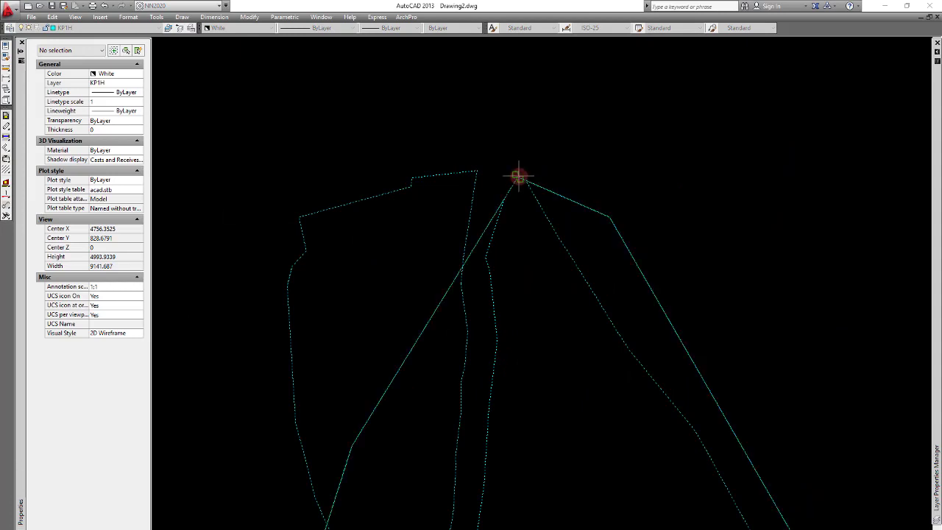
pyautogui.write('0.01')
pyautogui.press('Return')
pyautogui.scroll(5, 510, 184)
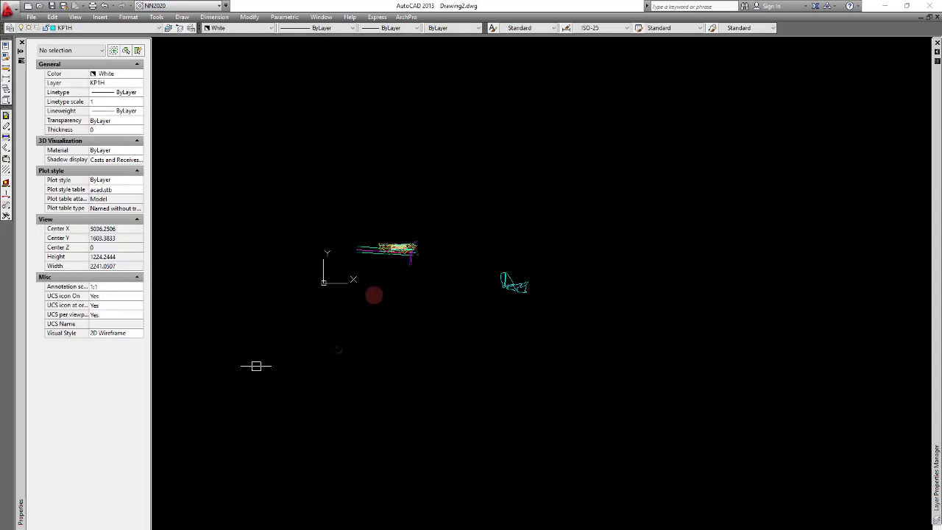
# Move the scaled zones_boundary block closer to the right side of the site plan.
pyautogui.scroll(3, 503, 292)
pyautogui.click(611, 344)
pyautogui.click(436, 223)
pyautogui.scroll(-2, 499, 300)
pyautogui.write('m')
pyautogui.press('Return')
pyautogui.click(517, 343)
pyautogui.click(421, 286)
pyautogui.scroll(3, 346, 253)
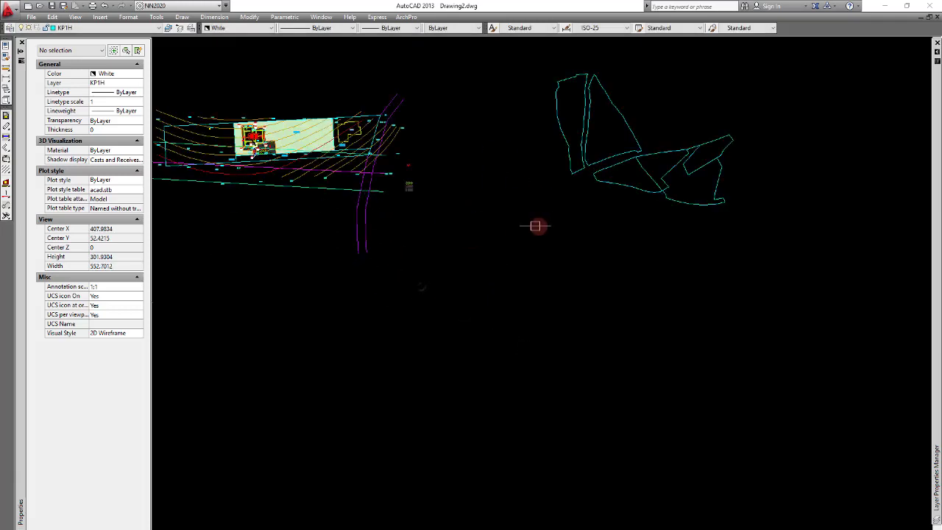
pyautogui.click(685, 252)
pyautogui.click(549, 93)
pyautogui.press('Escape')
# Inspect the scaled zones_boundary block up close and against the neighbouring site plan.
pyautogui.scroll(3, 611, 103)
pyautogui.scroll(-3, 520, 318)
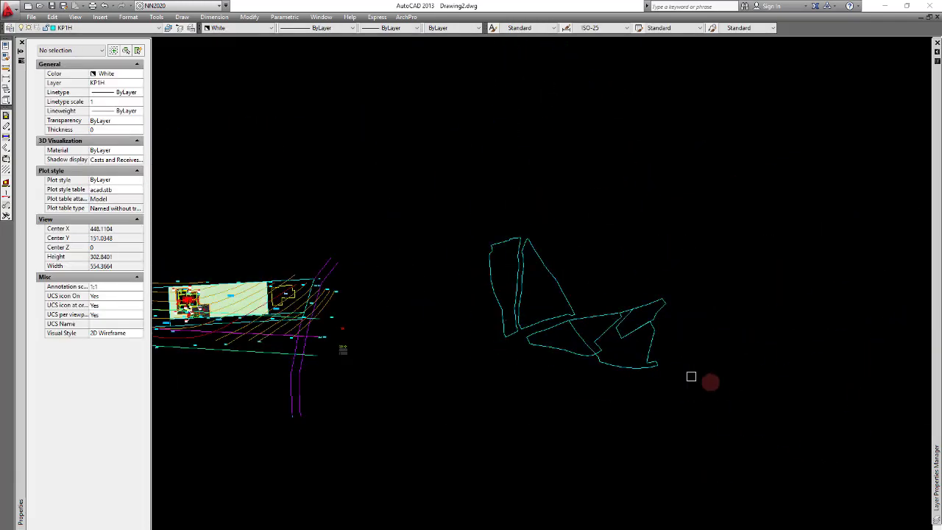
pyautogui.click(560, 282)
pyautogui.press('Escape')
pyautogui.scroll(3, 546, 297)
pyautogui.scroll(-3, 564, 292)
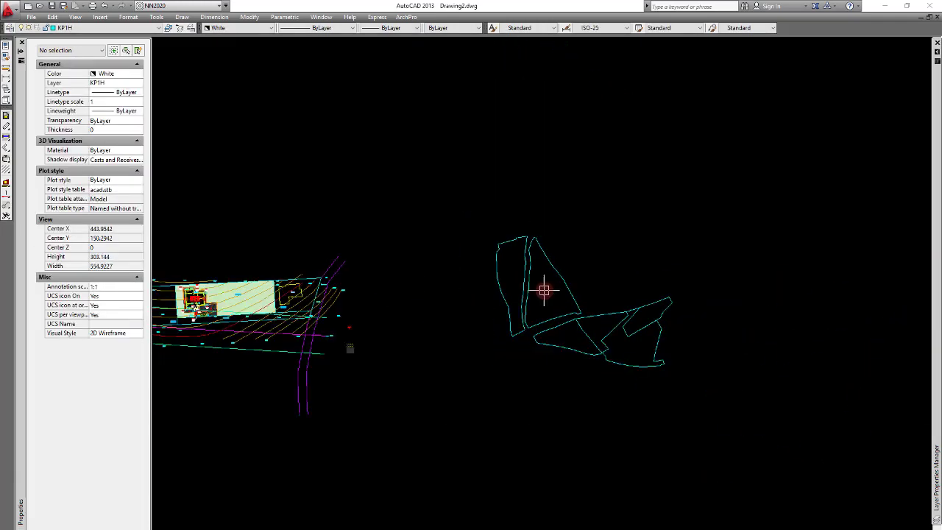
pyautogui.scroll(5, 543, 291)
pyautogui.scroll(-3, 542, 281)
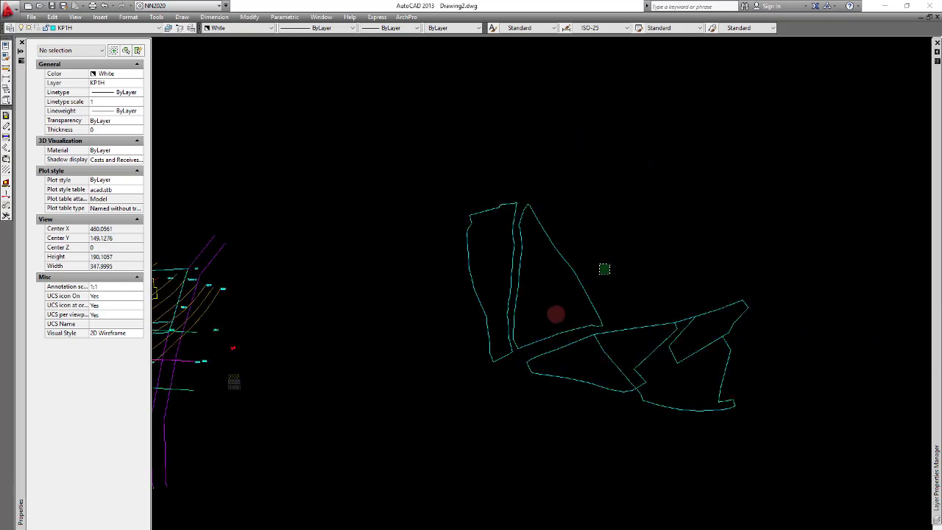
pyautogui.click(551, 318)
pyautogui.scroll(-4, 585, 289)
pyautogui.scroll(5, 585, 289)
pyautogui.press('Escape')
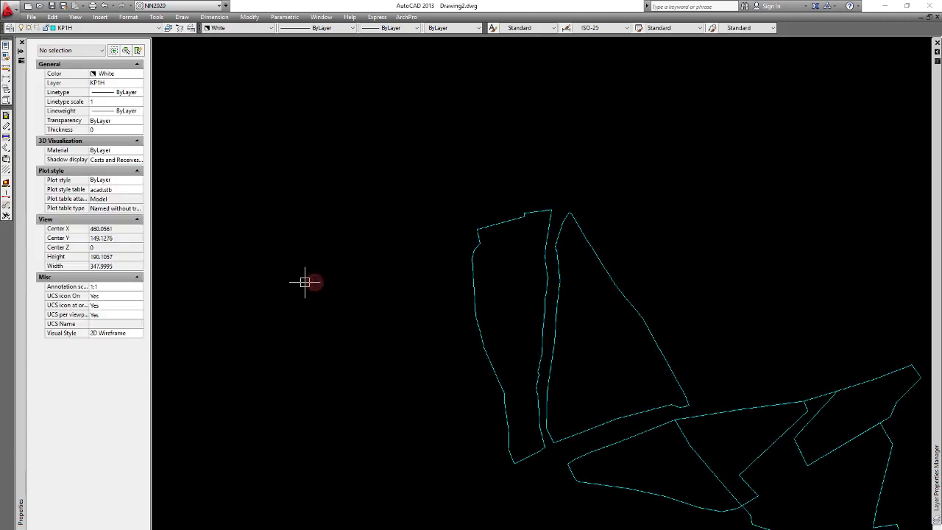
# Explode the zones_boundary block into individual boundary objects.
pyautogui.scroll(-5, 346, 265)
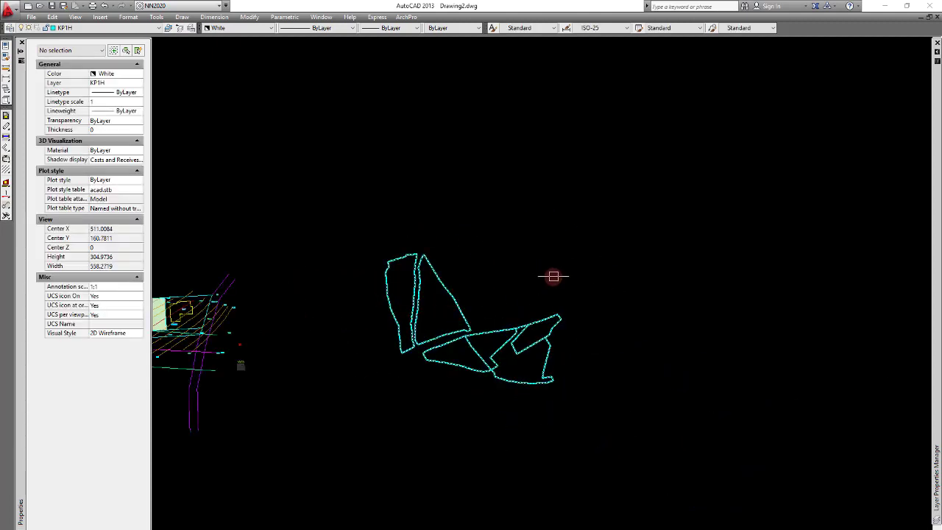
pyautogui.write('x')
pyautogui.press('space')
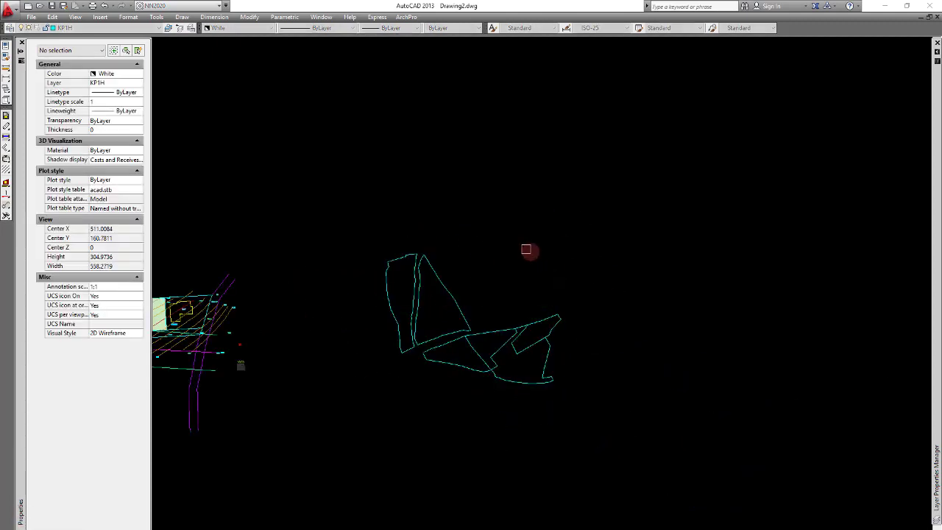
pyautogui.click(543, 243)
pyautogui.click(425, 376)
pyautogui.press('space')
# Select the triangular zone and the elongated zone beside it to check that they are separate objects, and clear the selection.
pyautogui.click(479, 277)
pyautogui.click(443, 313)
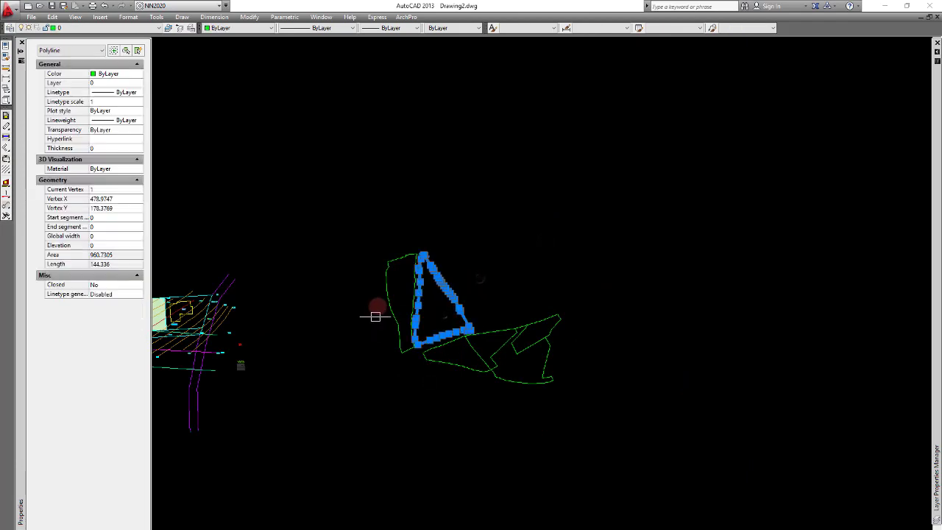
pyautogui.click(382, 255)
pyautogui.click(337, 321)
pyautogui.press('Escape')
# Examine the exploded zone boundaries up close, especially the shared edges and corners where the lower zones adjoin.
pyautogui.scroll(5, 471, 296)
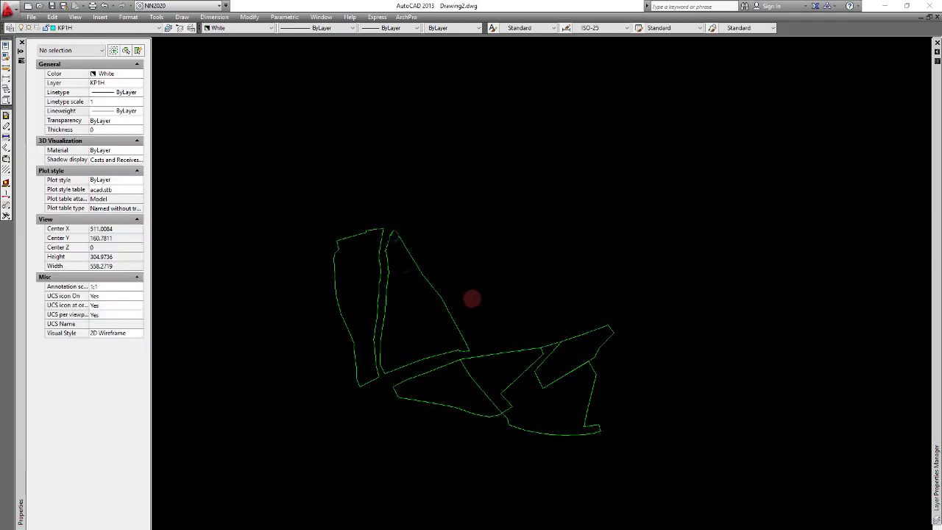
pyautogui.click(633, 260)
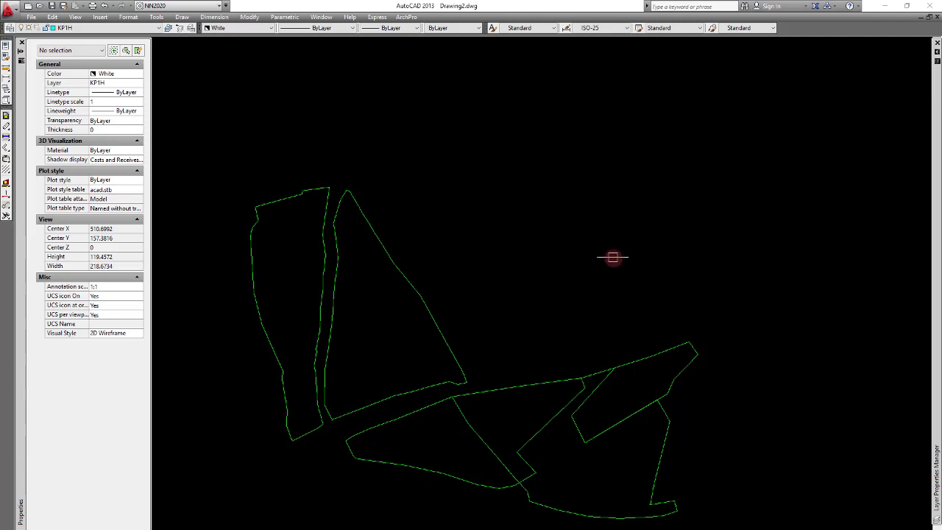
pyautogui.scroll(-5, 612, 256)
pyautogui.scroll(8, 595, 303)
pyautogui.scroll(5, 639, 304)
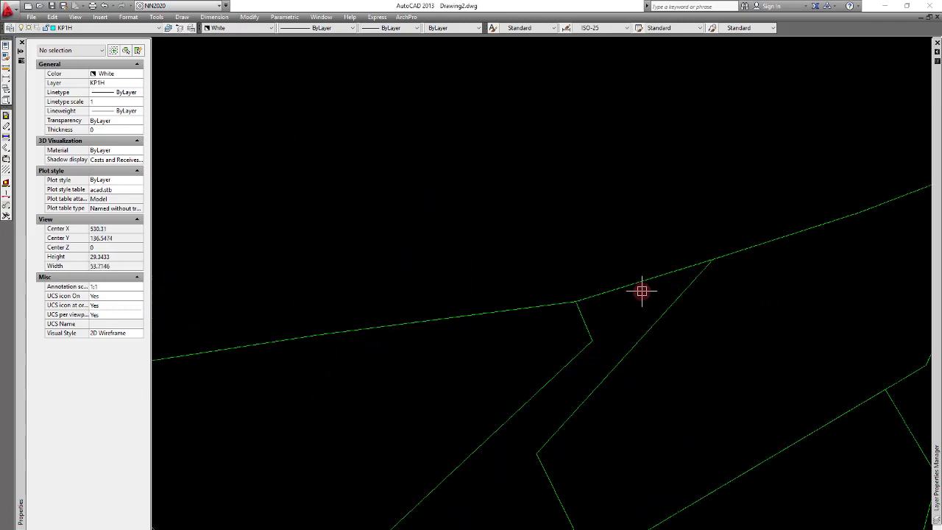
pyautogui.click(638, 284)
pyautogui.press('Escape')
pyautogui.scroll(-5, 629, 207)
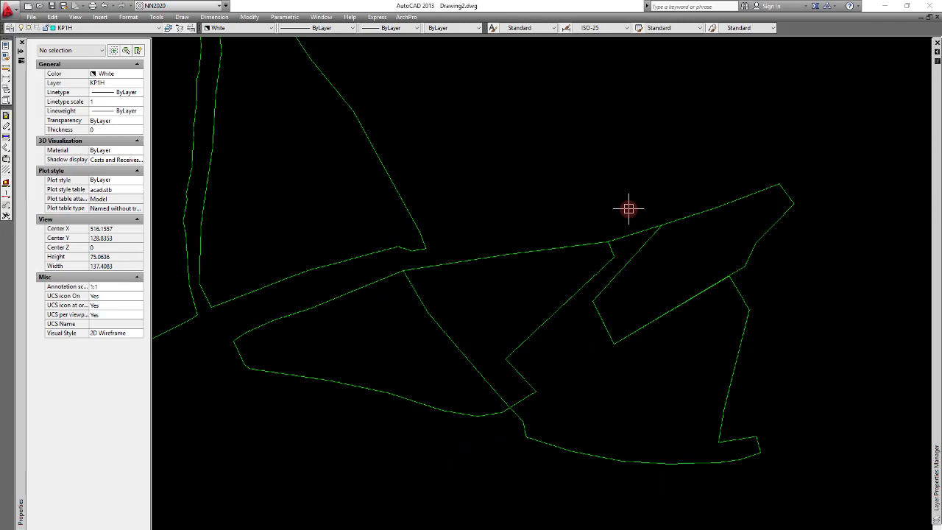
pyautogui.scroll(-2, 702, 301)
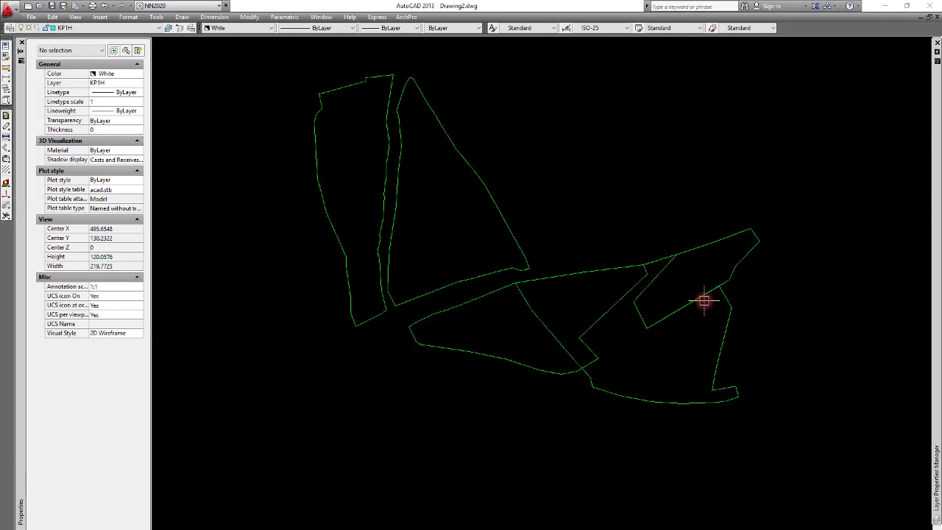
pyautogui.scroll(4, 683, 296)
pyautogui.scroll(-2, 680, 287)
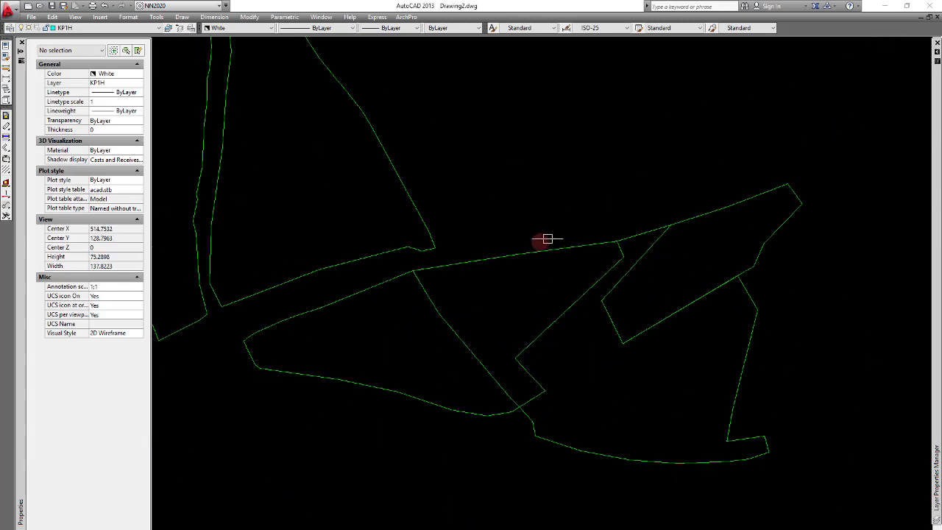
pyautogui.click(514, 256)
pyautogui.press('Escape')
pyautogui.scroll(-4, 537, 232)
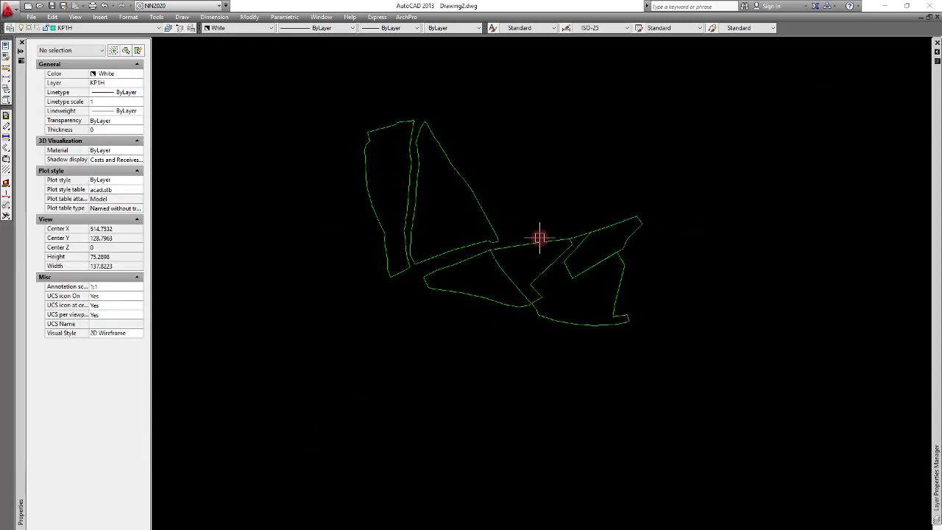
pyautogui.scroll(7, 534, 232)
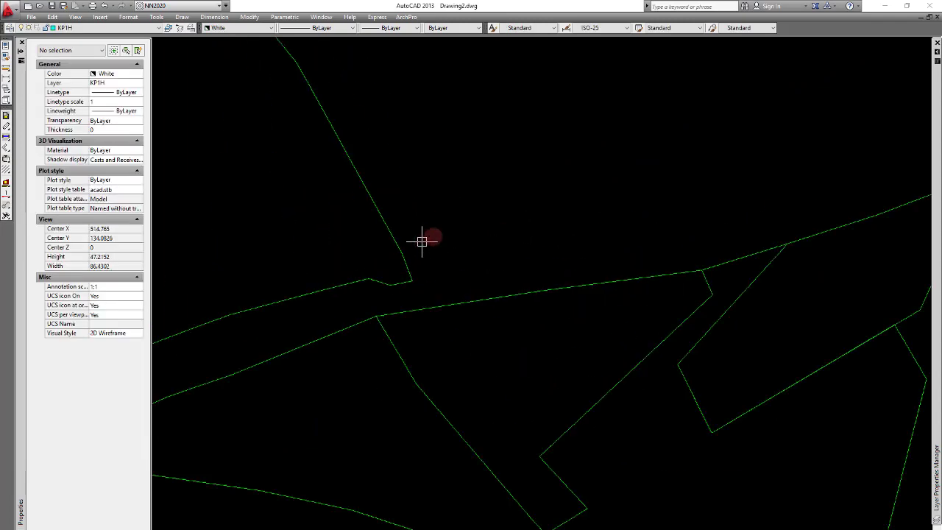
pyautogui.scroll(-1, 441, 240)
pyautogui.scroll(-4, 501, 245)
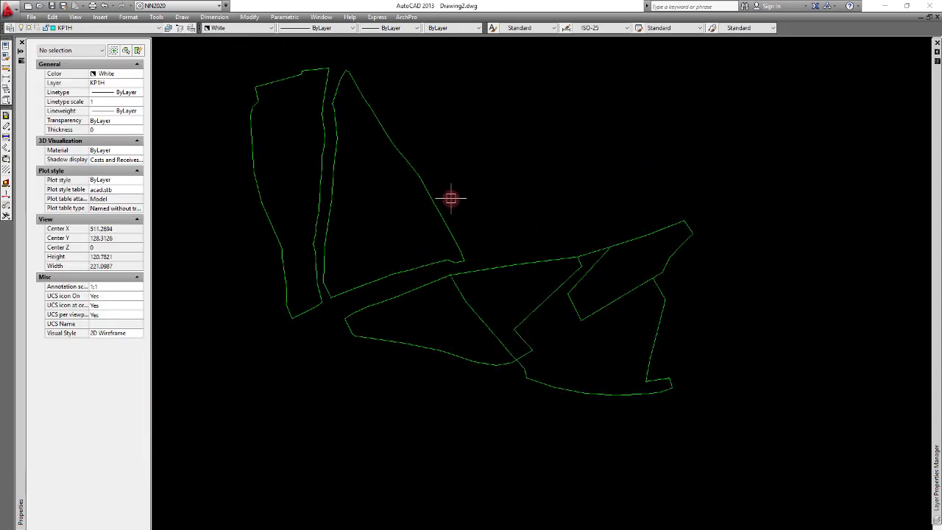